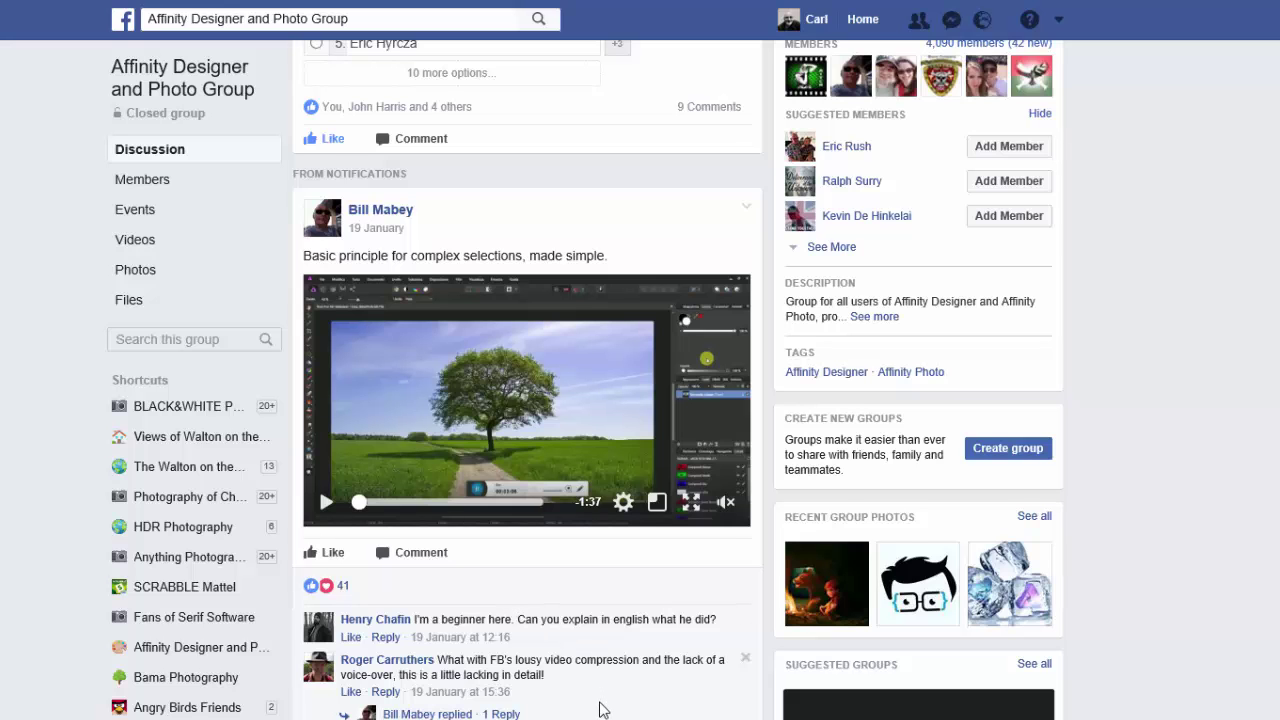
# - Skip the Facebook tutorial video to about 1:12, then switch to Affinity Photo
pyautogui.scroll(-2, 601, 708)
pyautogui.scroll(-4, 601, 712)
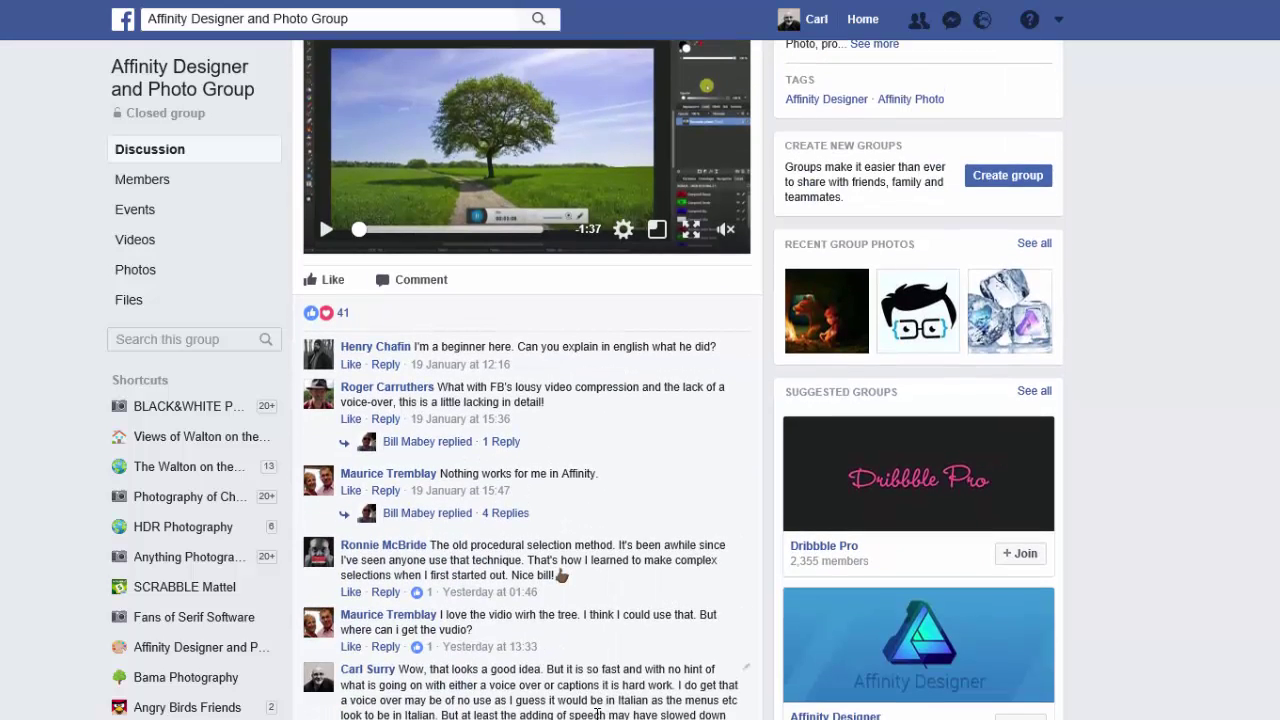
pyautogui.scroll(6, 600, 708)
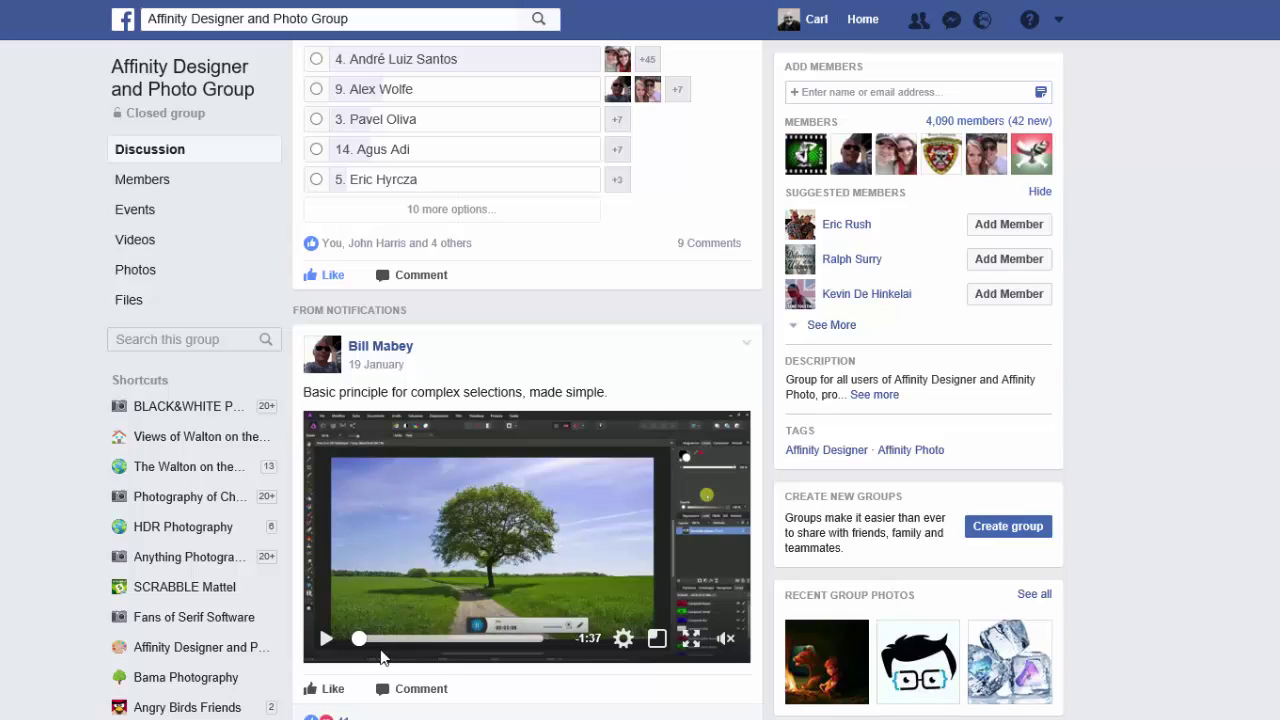
pyautogui.moveTo(398, 651); pyautogui.dragTo(501, 649)
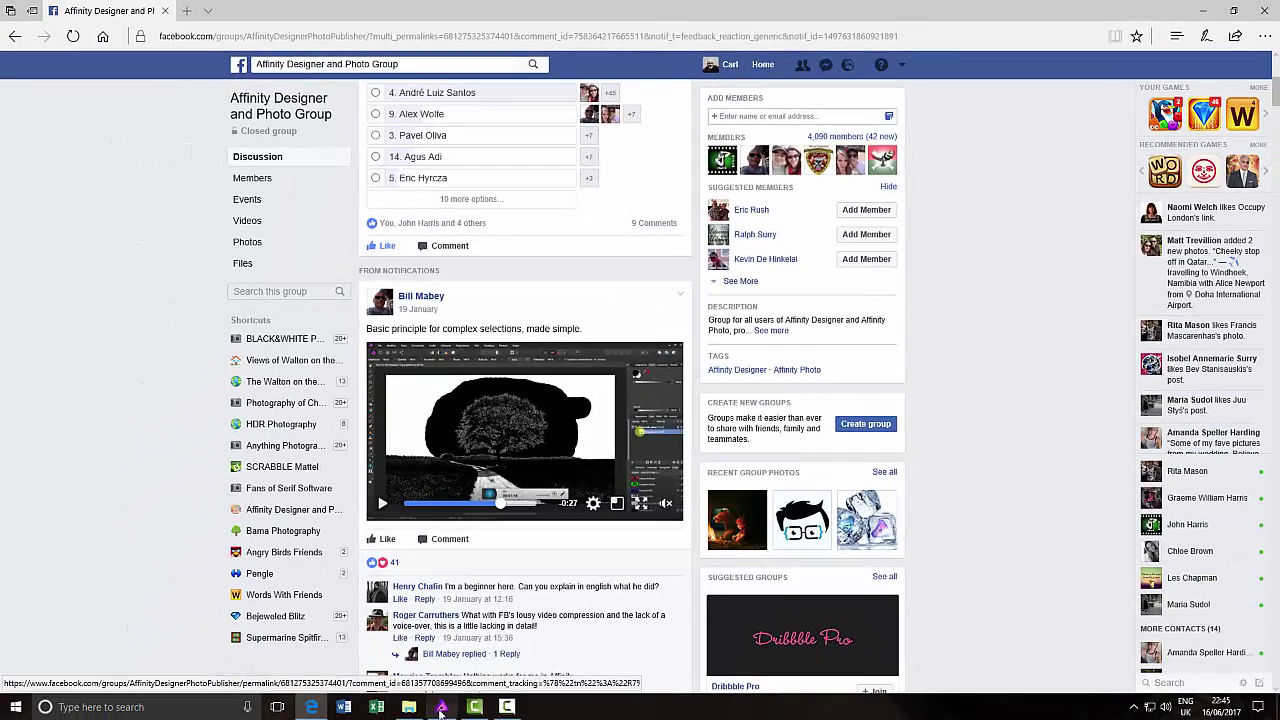
pyautogui.click(441, 708)
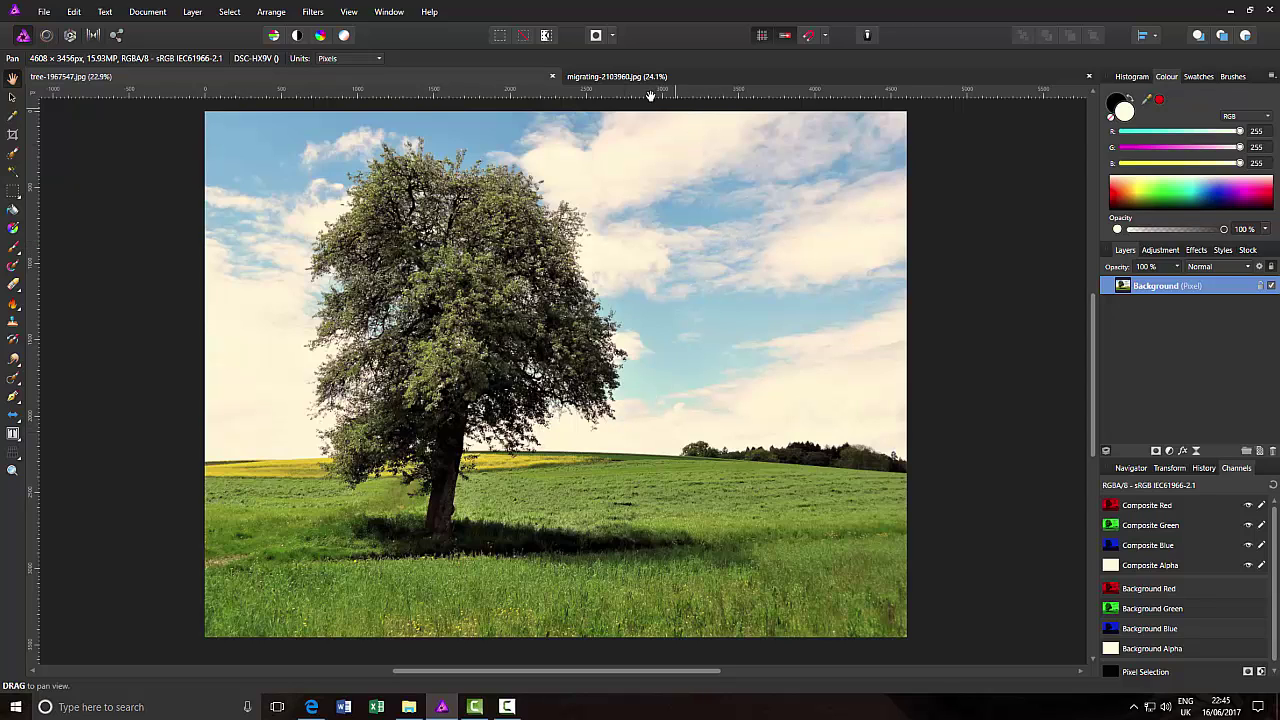
# - Show the migrating-2103960.jpg document with the sunset sky and birds
pyautogui.click(761, 78)
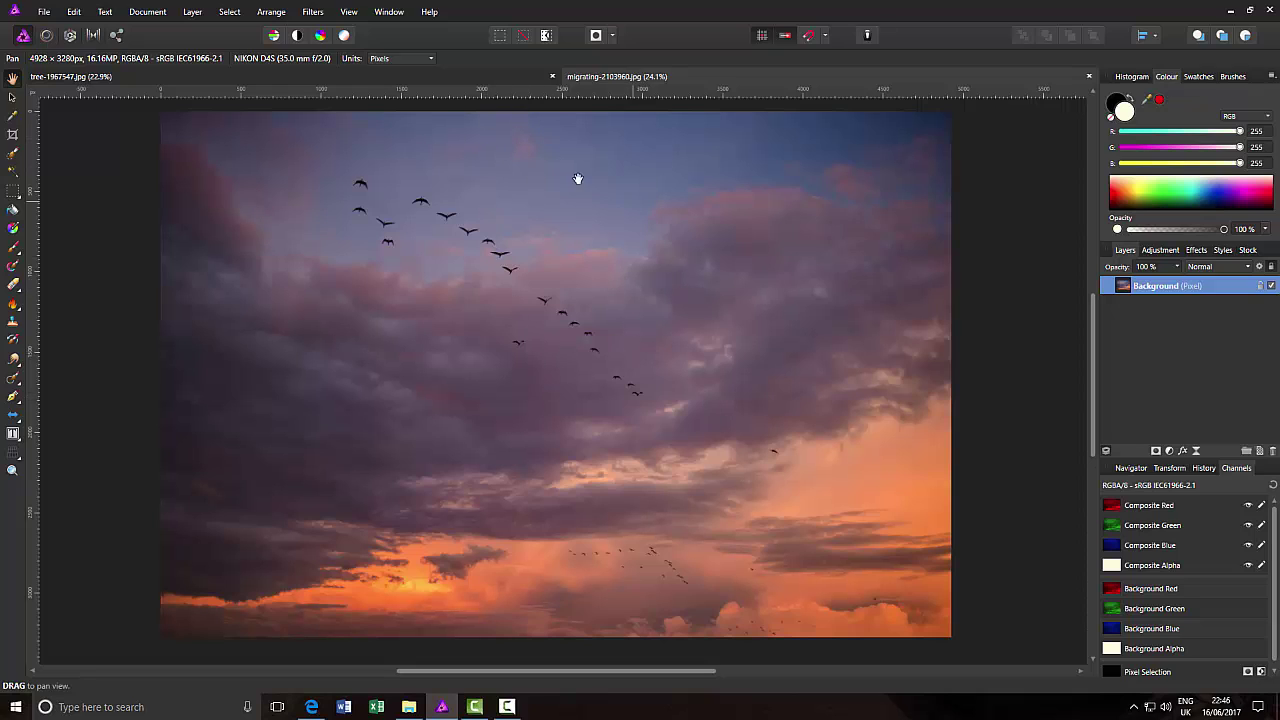
# - Return to the tree-1967547.jpg document
pyautogui.click(499, 76)
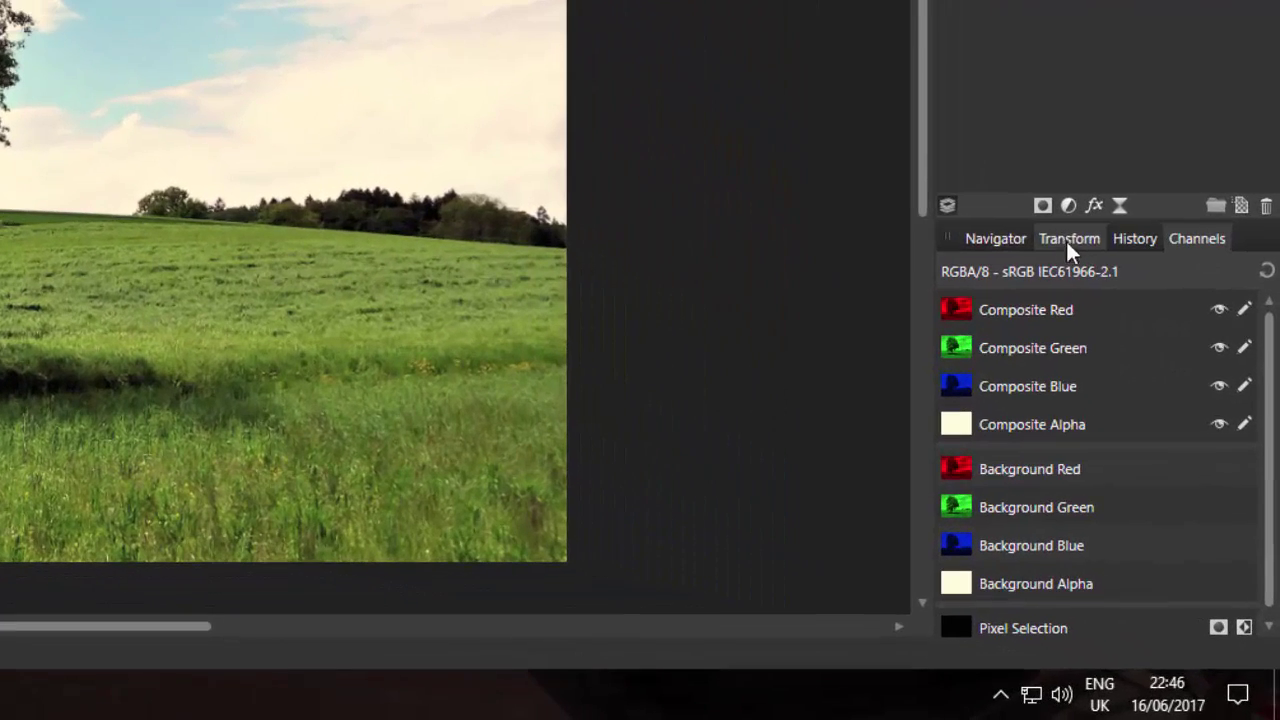
# - Hide the Red, Green and Alpha channels so only the blue channel shows
pyautogui.click(1013, 240)
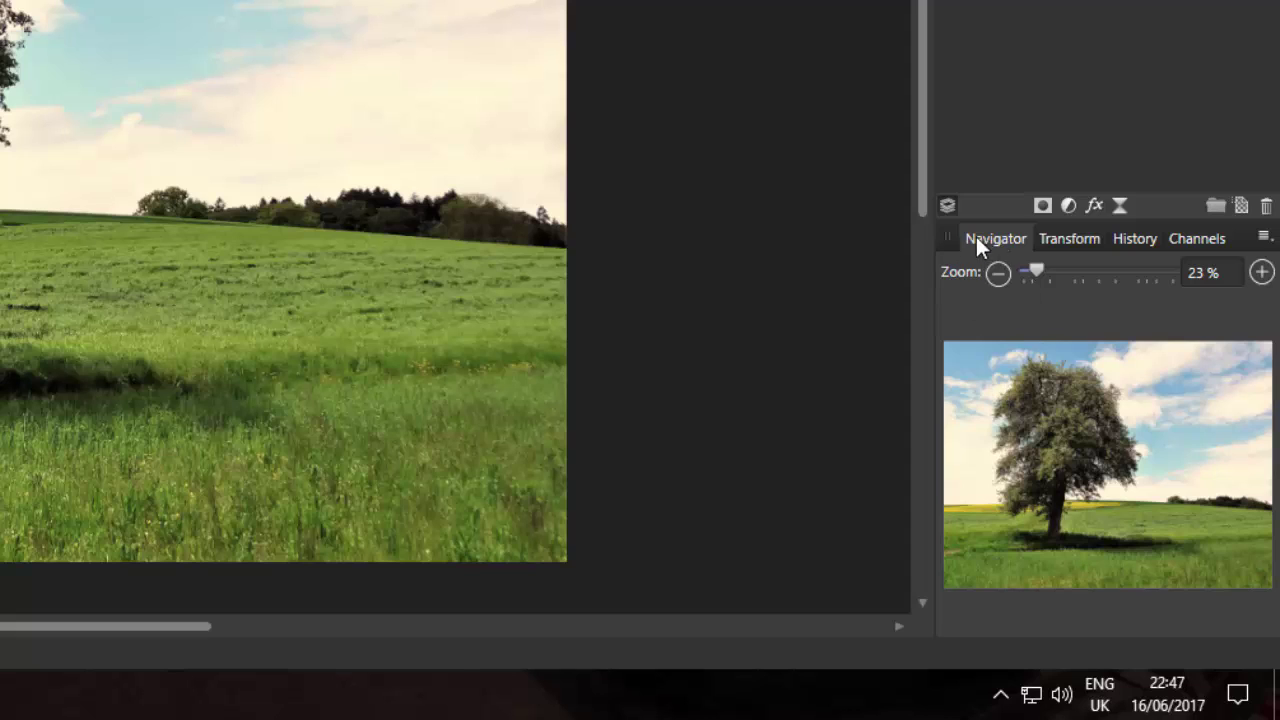
pyautogui.click(1195, 239)
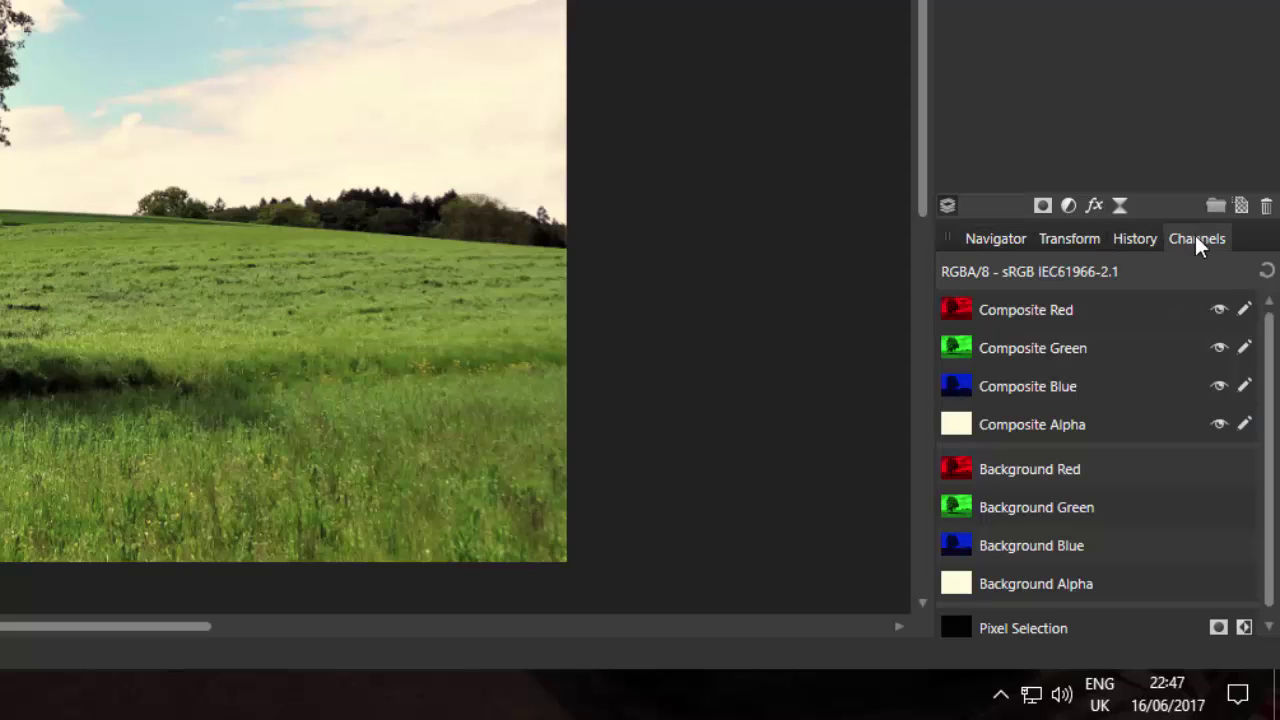
pyautogui.click(1220, 312)
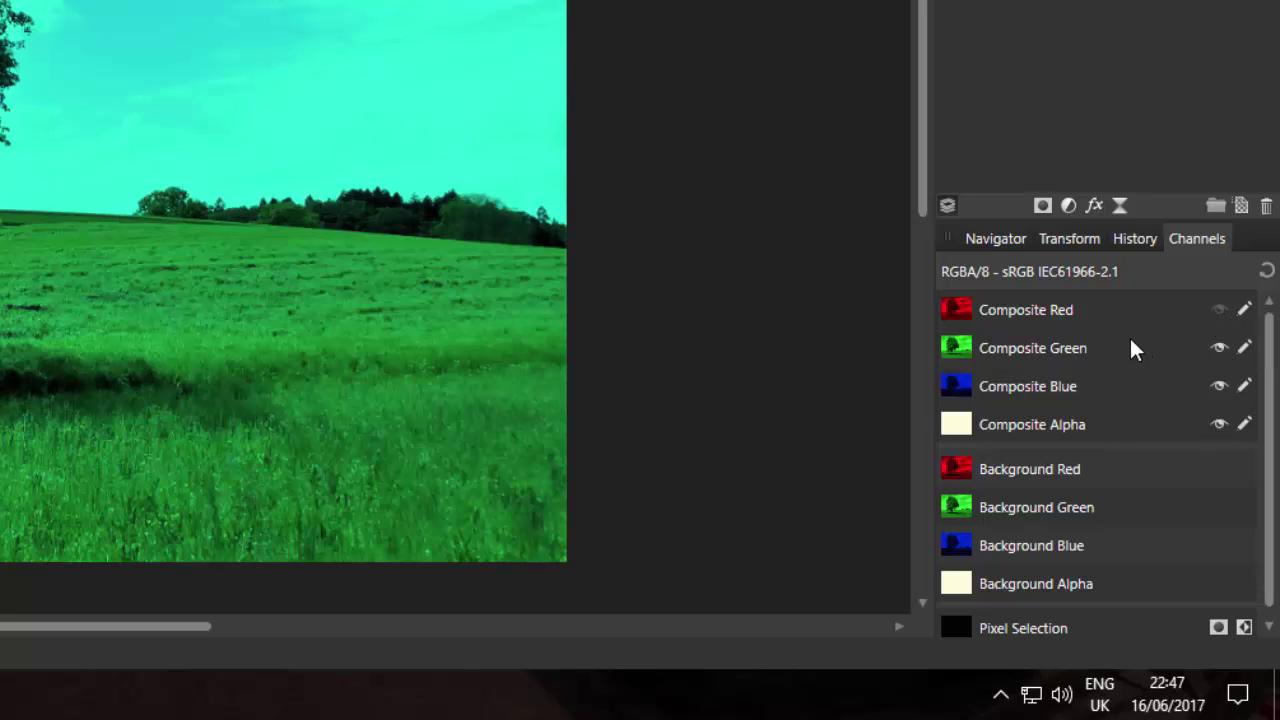
pyautogui.click(1219, 348)
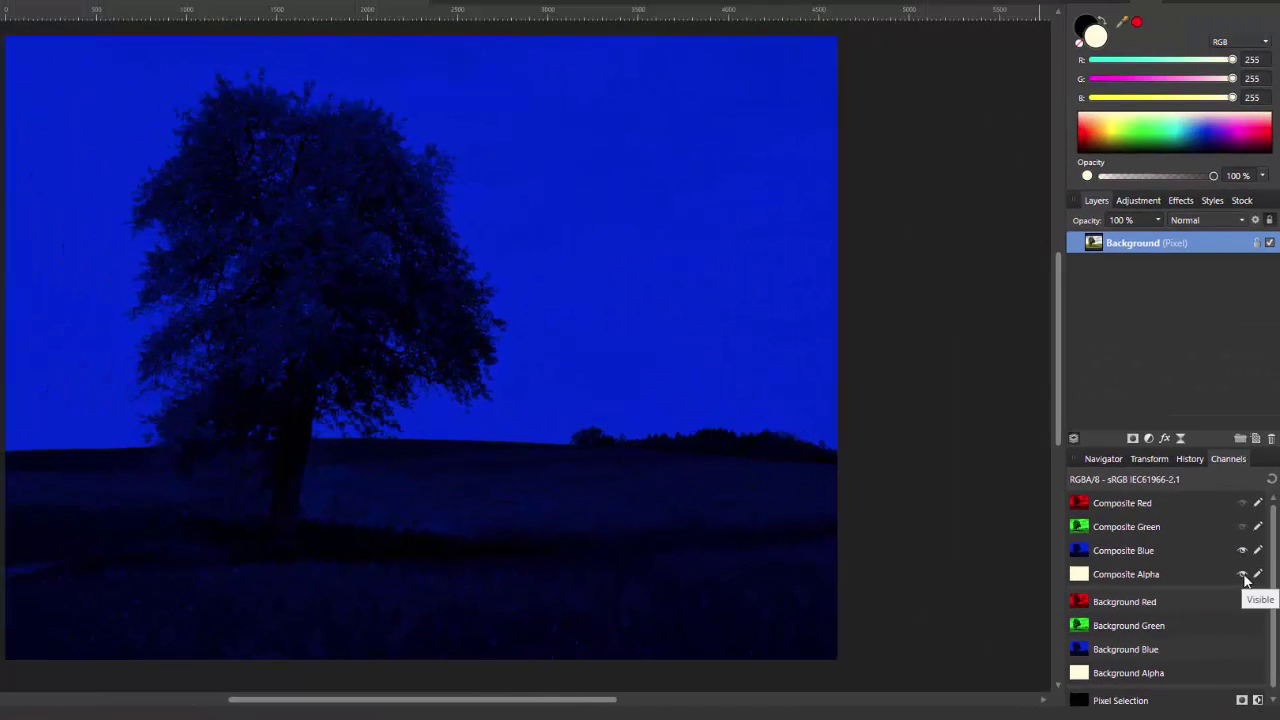
pyautogui.click(1243, 577)
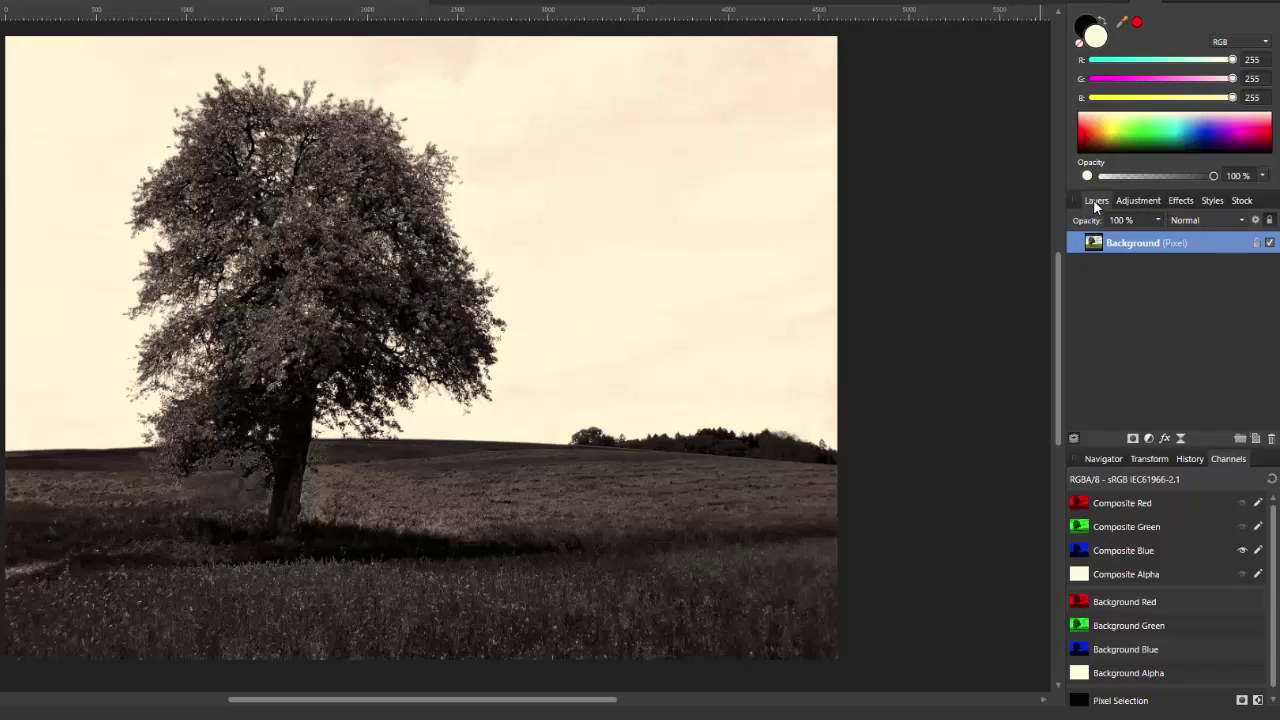
# - Add a Levels adjustment with black level 12% and white level 60%
pyautogui.click(1137, 200)
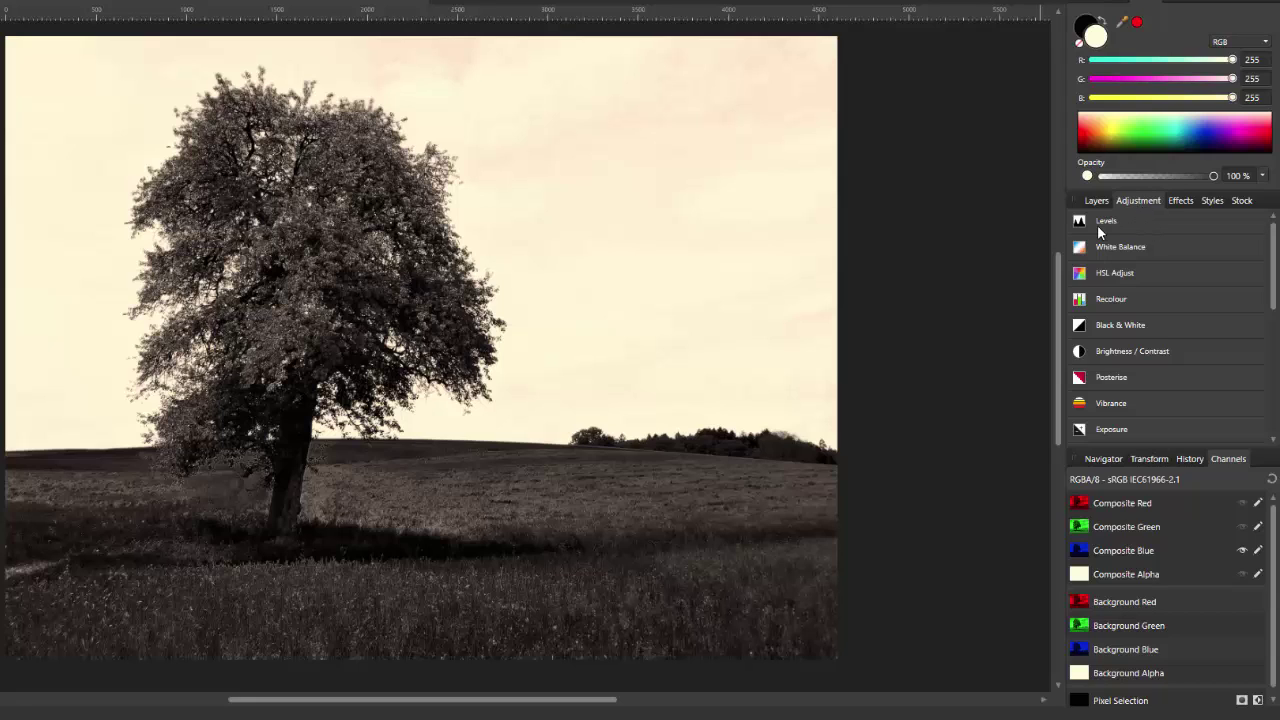
pyautogui.click(1131, 221)
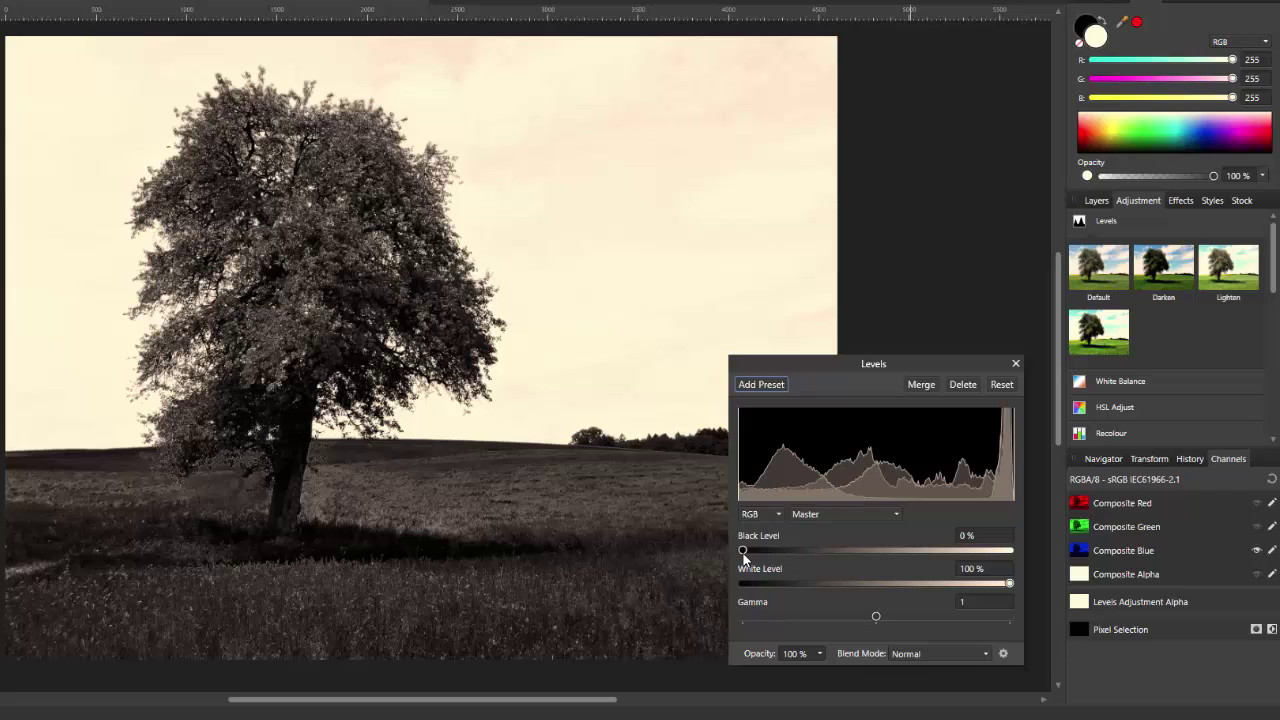
pyautogui.moveTo(743, 554); pyautogui.dragTo(775, 551)
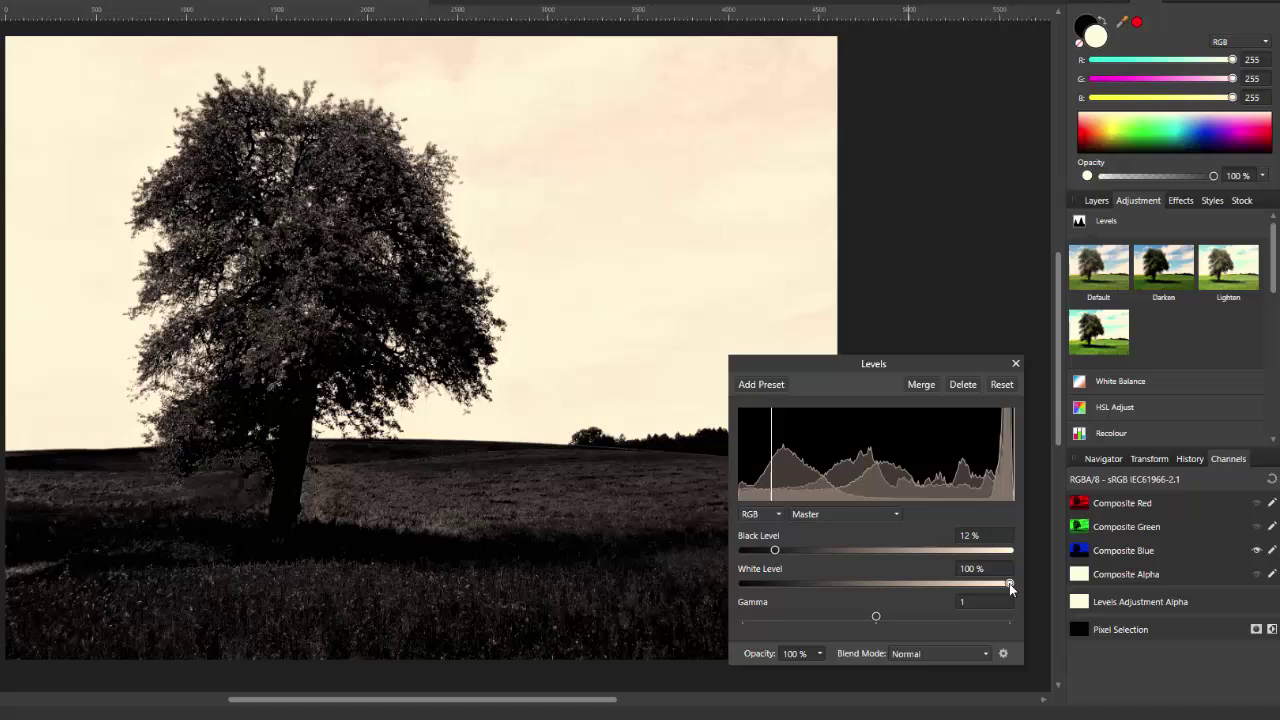
pyautogui.moveTo(1009, 583); pyautogui.dragTo(901, 585)
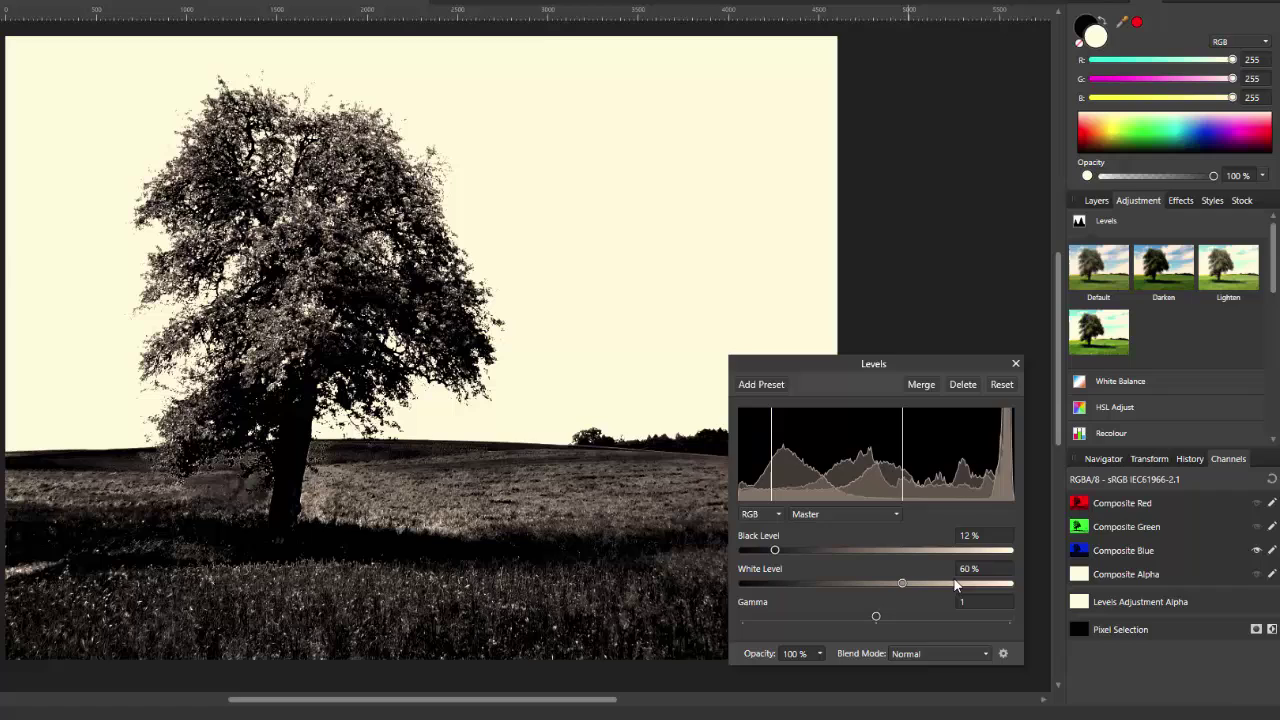
# - Close the Levels settings and show the layer stack with Levels above Background
pyautogui.click(1016, 364)
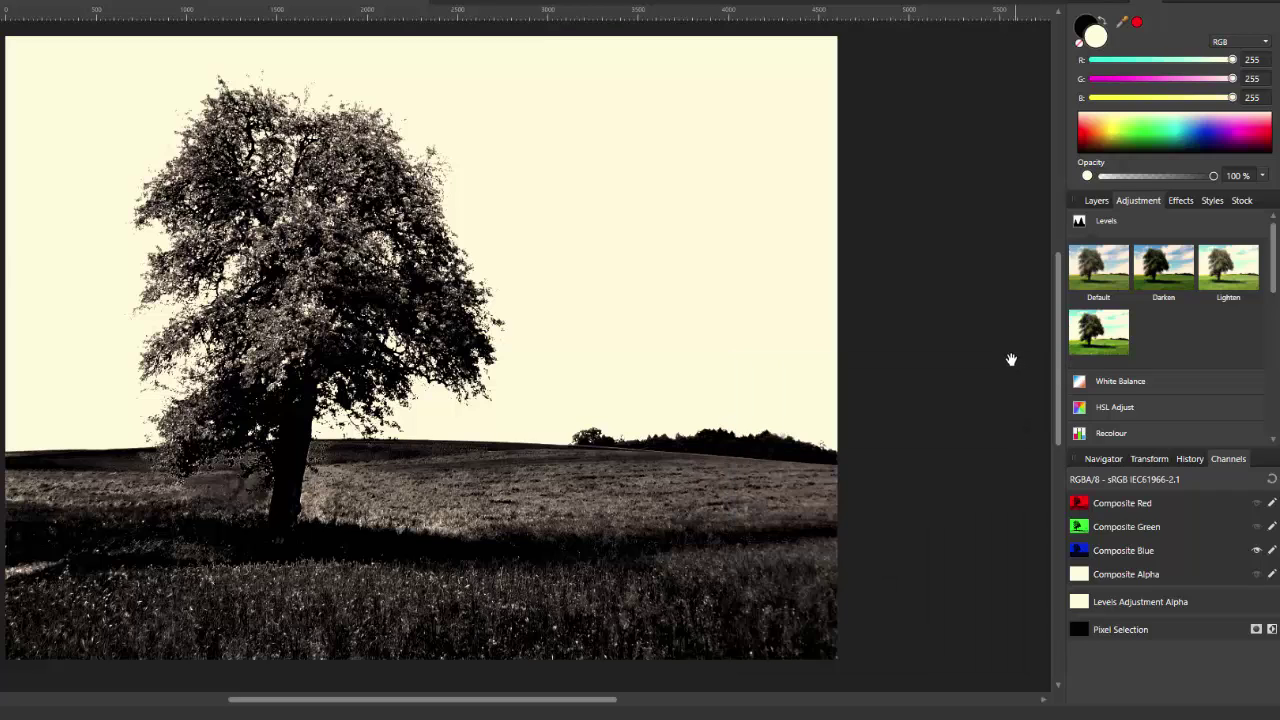
pyautogui.click(1097, 201)
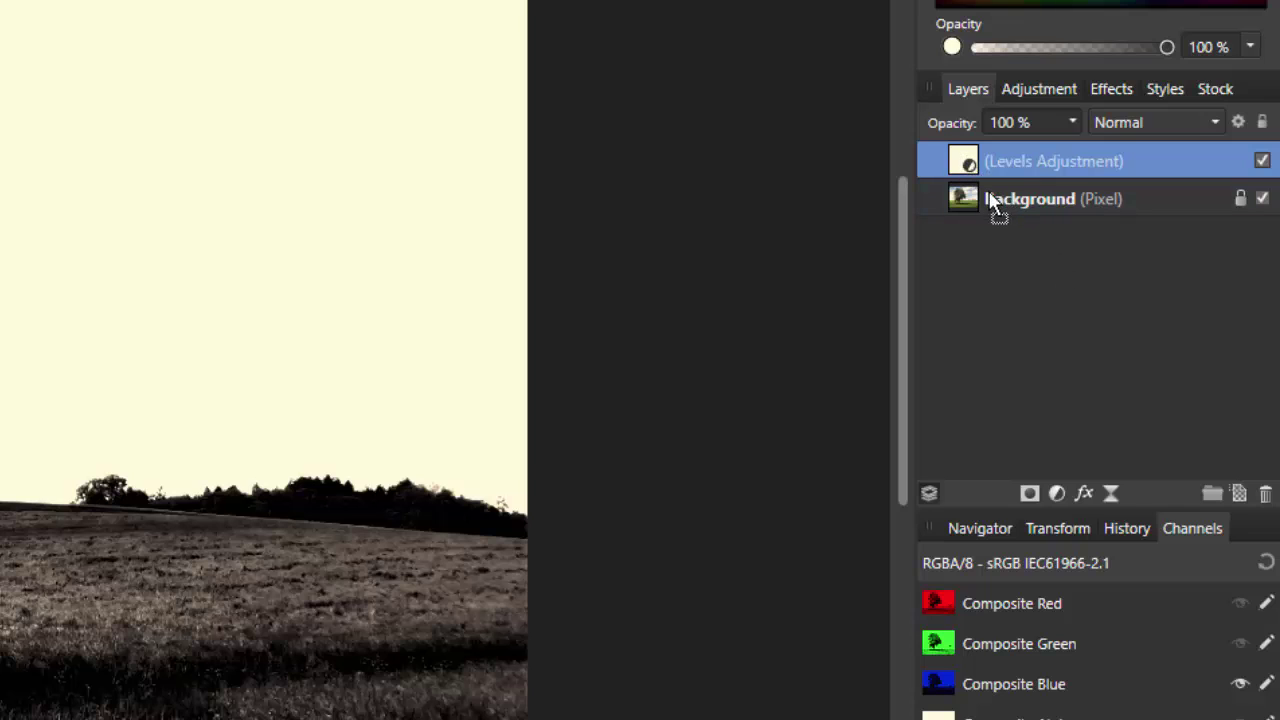
# - Nest the Levels Adjustment inside Background, expand Background, and select the Background layer
pyautogui.moveTo(990, 200); pyautogui.dragTo(992, 209)
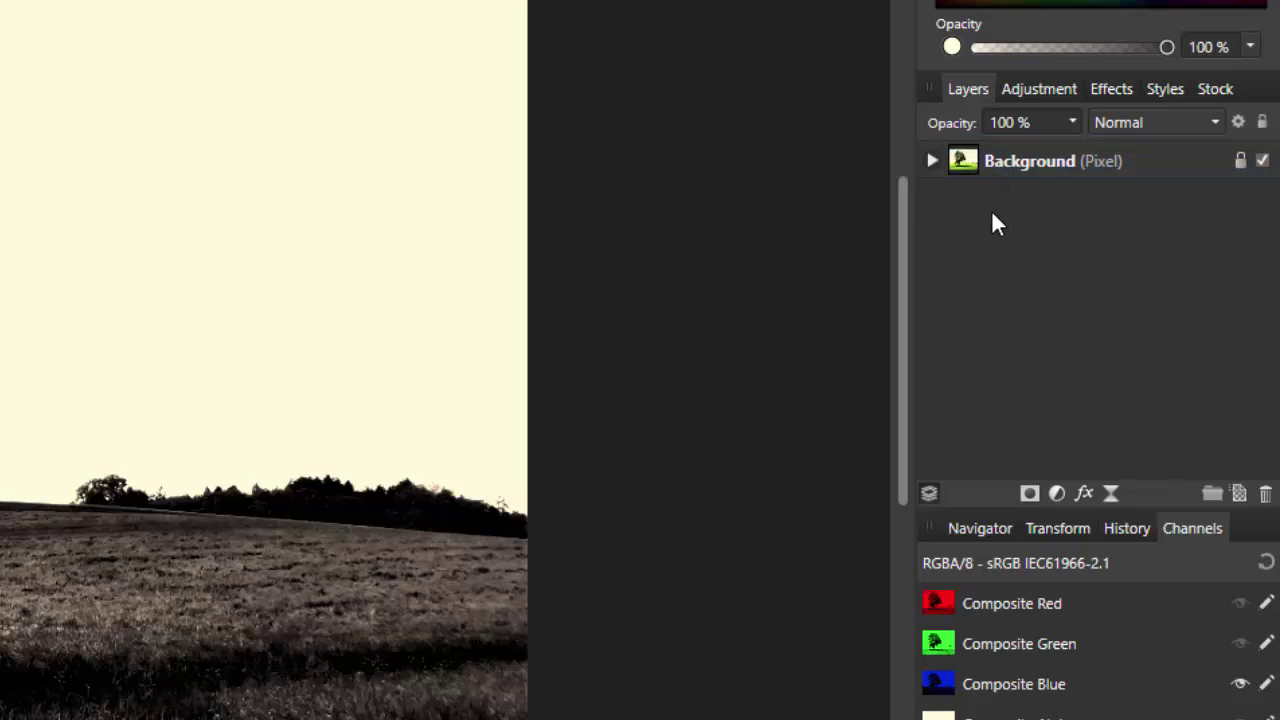
pyautogui.click(930, 162)
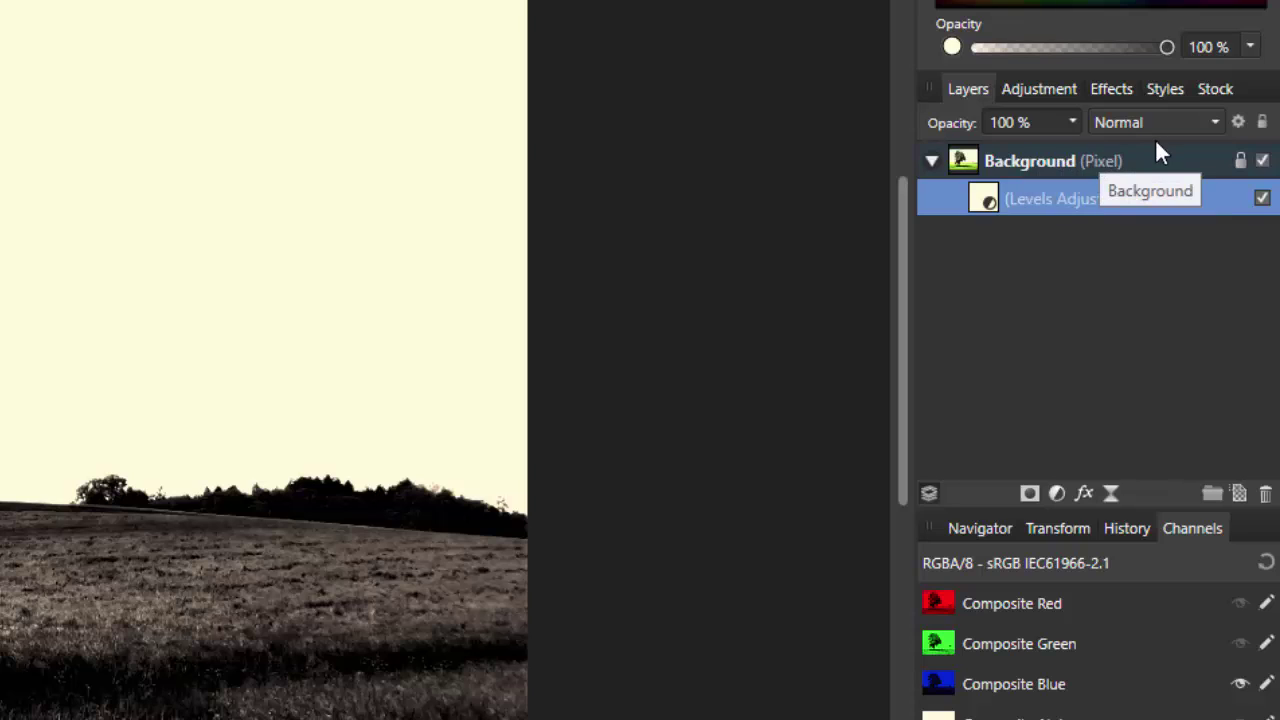
pyautogui.click(1040, 158)
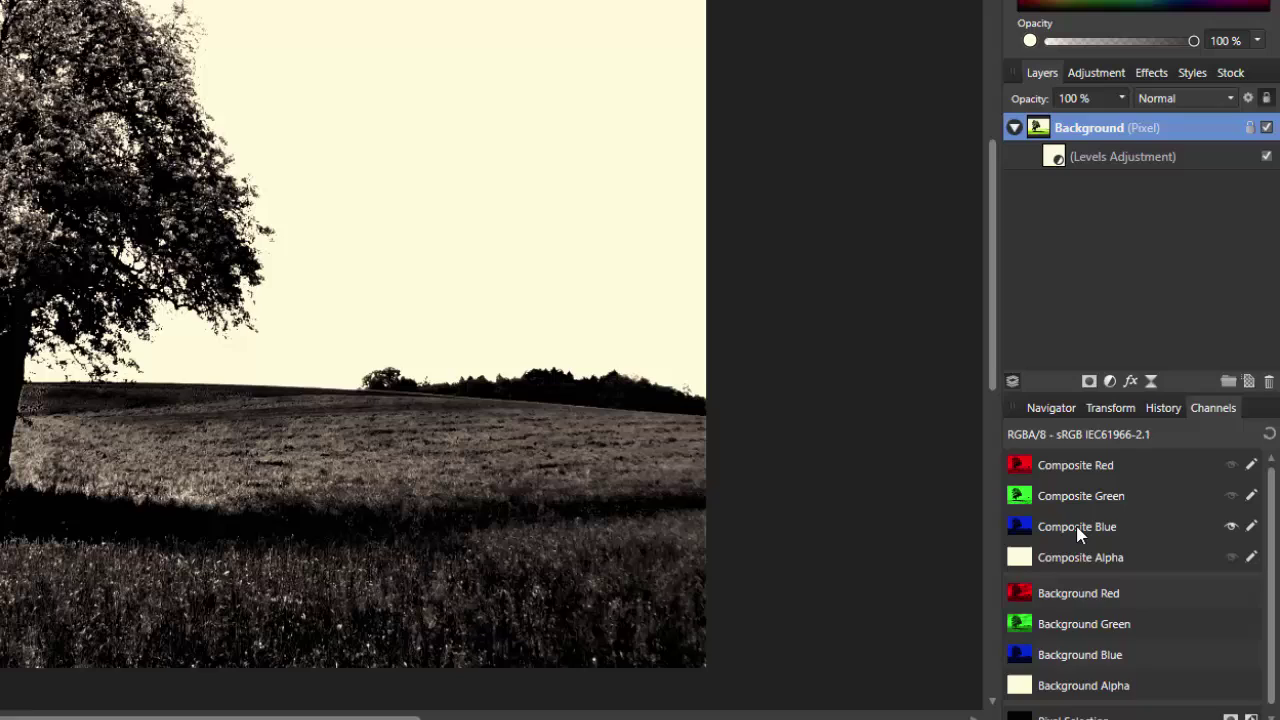
# - Load the Composite Blue channel to a pixel selection
pyautogui.rightClick(1078, 535)
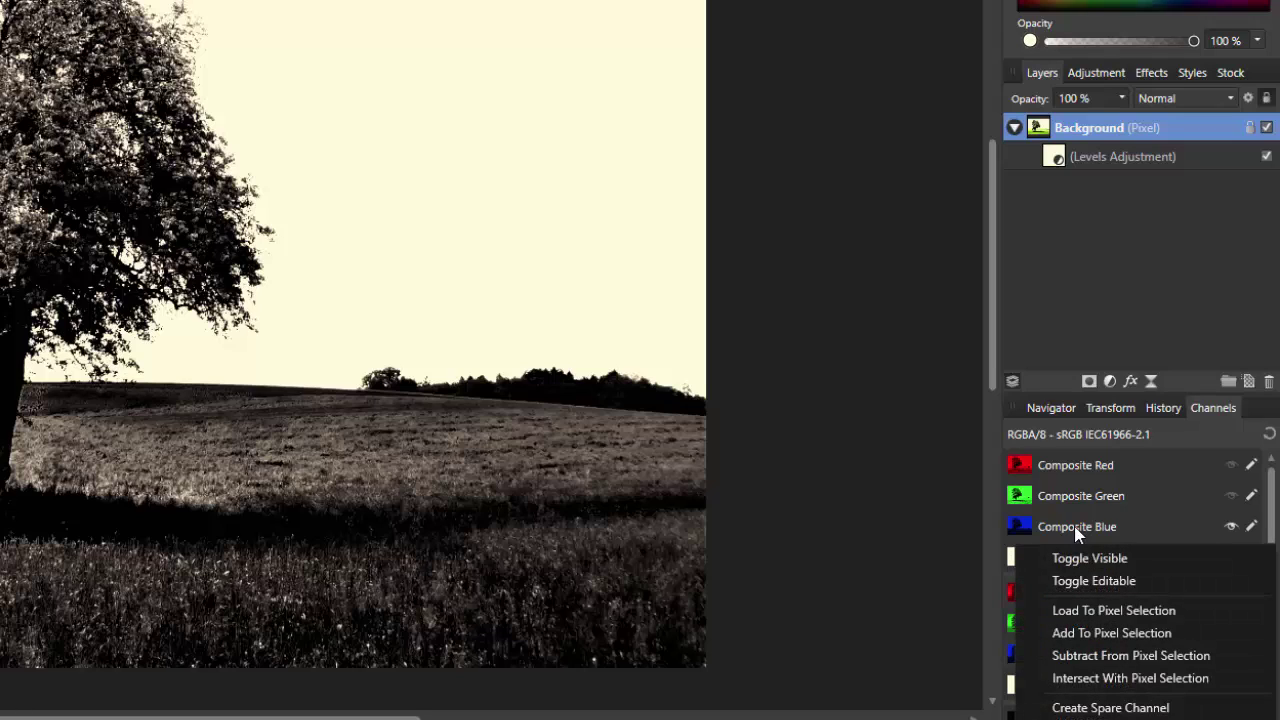
pyautogui.click(1080, 611)
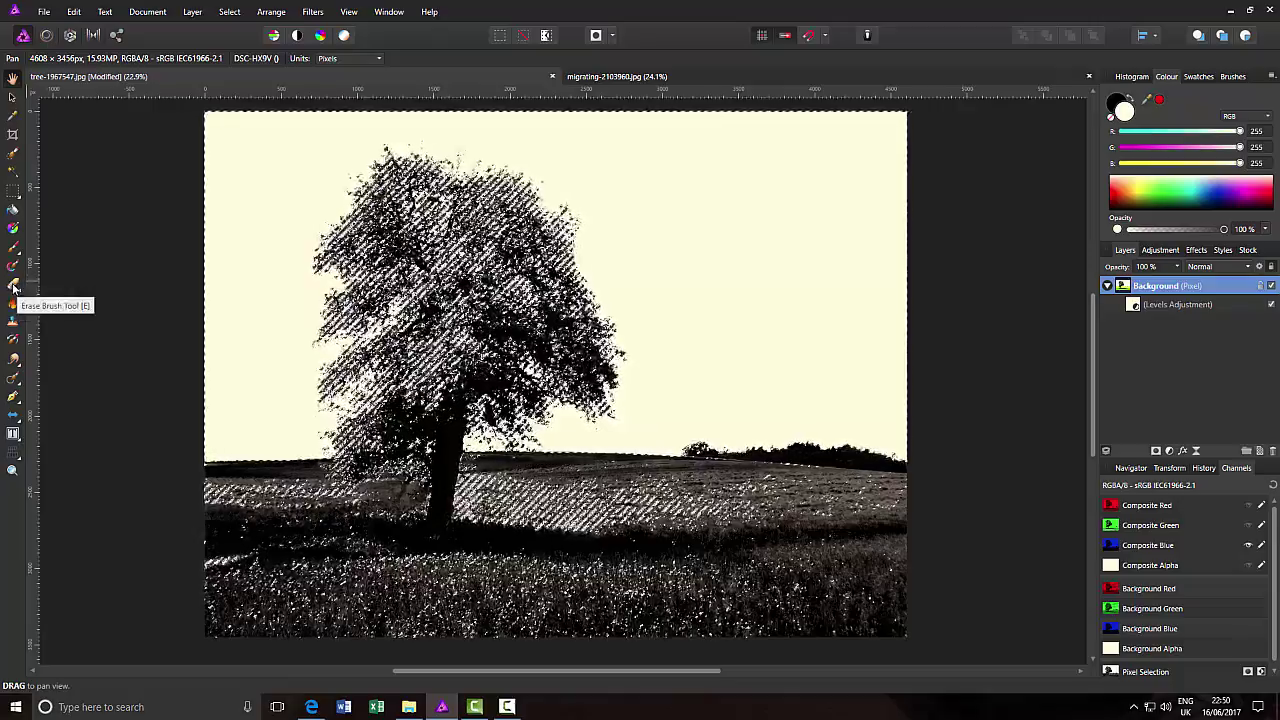
# - Paint black around the crown's left side, right lobe and lower-left canopy edge
pyautogui.click(13, 287)
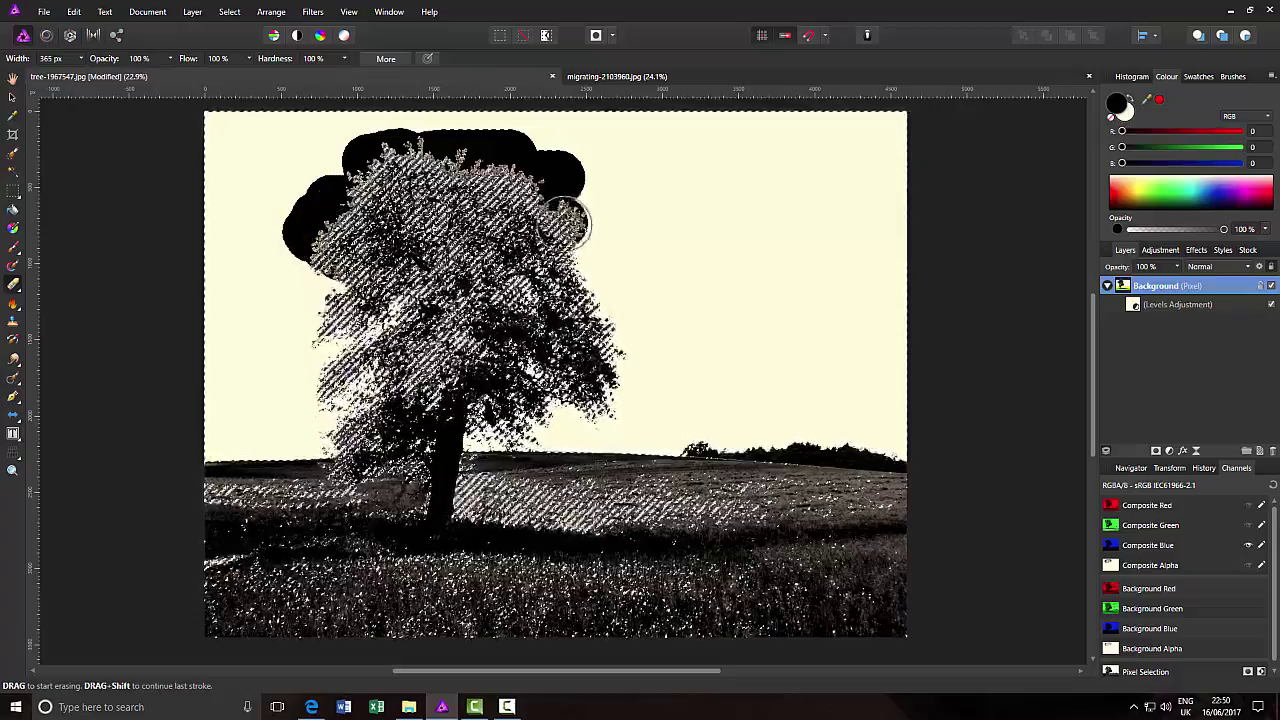
pyautogui.moveTo(590, 228)
pyautogui.mouseDown()
pyautogui.moveTo(295, 270)
pyautogui.moveTo(295, 285)
pyautogui.moveTo(450, 230)
pyautogui.moveTo(595, 255)
pyautogui.moveTo(618, 312)
pyautogui.moveTo(300, 330)
pyautogui.moveTo(630, 335)
pyautogui.moveTo(490, 328)
pyautogui.moveTo(305, 355)
pyautogui.mouseUp()
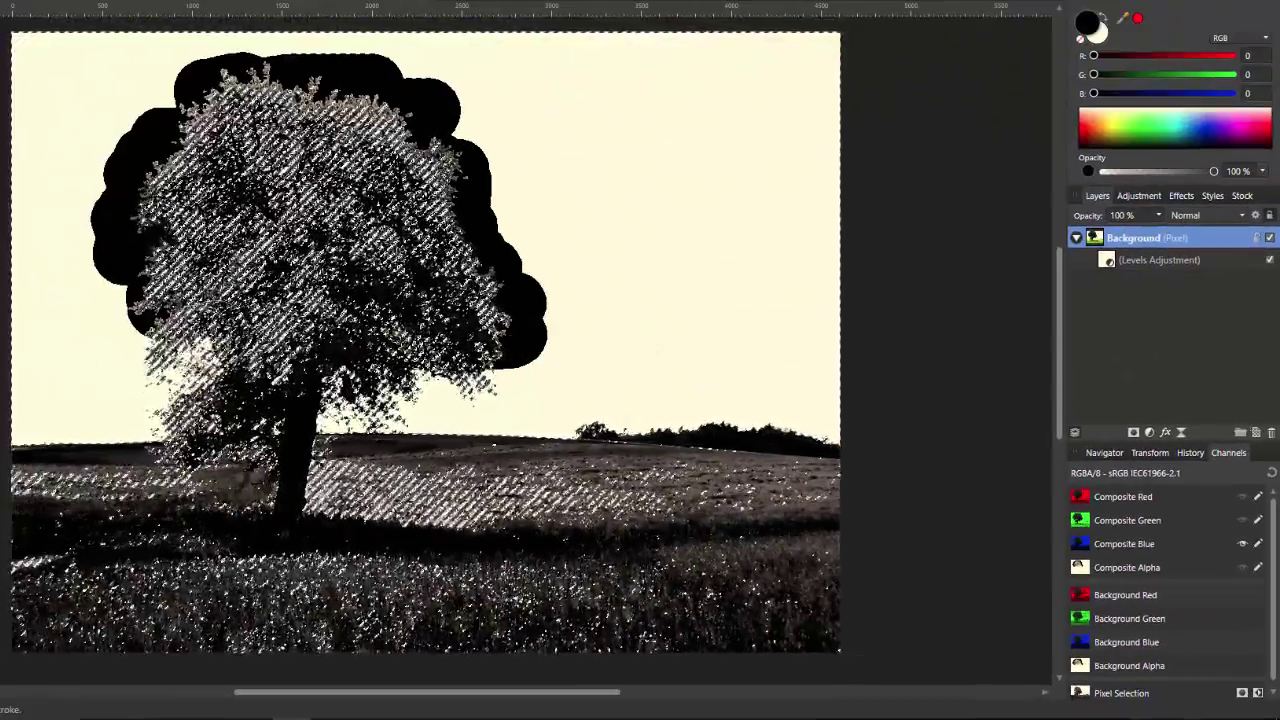
pyautogui.moveTo(160, 350)
pyautogui.mouseDown()
pyautogui.moveTo(129, 337)
pyautogui.moveTo(178, 346)
pyautogui.moveTo(130, 365)
pyautogui.moveTo(118, 385)
pyautogui.moveTo(135, 400)
pyautogui.moveTo(336, 363)
pyautogui.moveTo(420, 394)
pyautogui.moveTo(135, 395)
pyautogui.moveTo(115, 370)
pyautogui.moveTo(120, 340)
pyautogui.mouseUp()
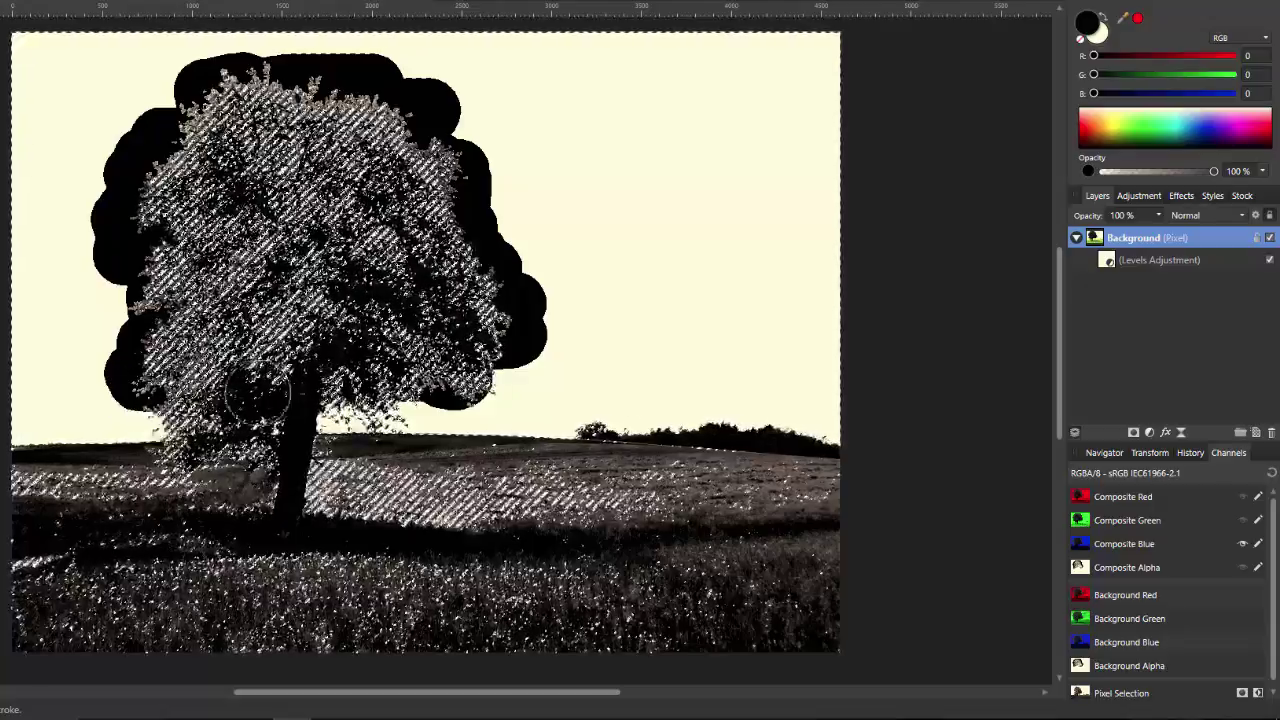
# - Paint black over the cream sky on the right, beside the foliage and below the canopy
pyautogui.moveTo(530, 290)
pyautogui.mouseDown()
pyautogui.moveTo(530, 327)
pyautogui.moveTo(500, 286)
pyautogui.moveTo(737, 194)
pyautogui.moveTo(791, 109)
pyautogui.moveTo(757, 60)
pyautogui.moveTo(650, 58)
pyautogui.mouseUp()
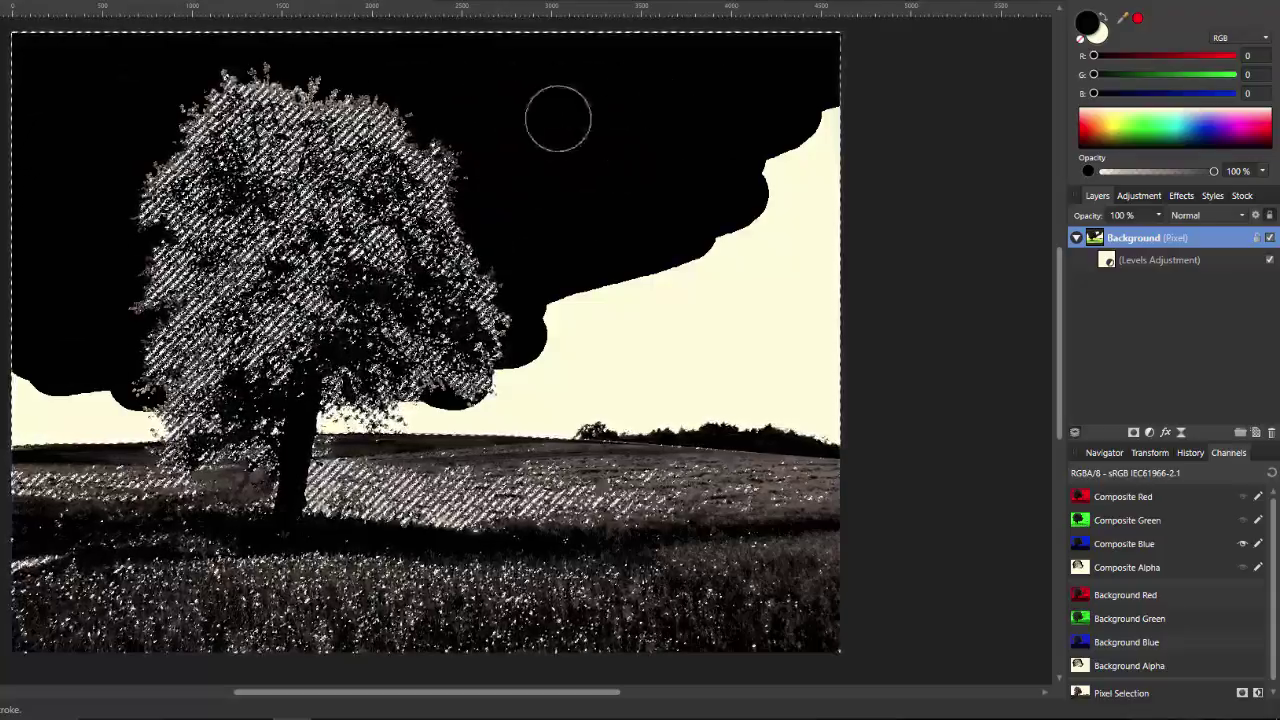
pyautogui.moveTo(807, 275); pyautogui.dragTo(802, 254)
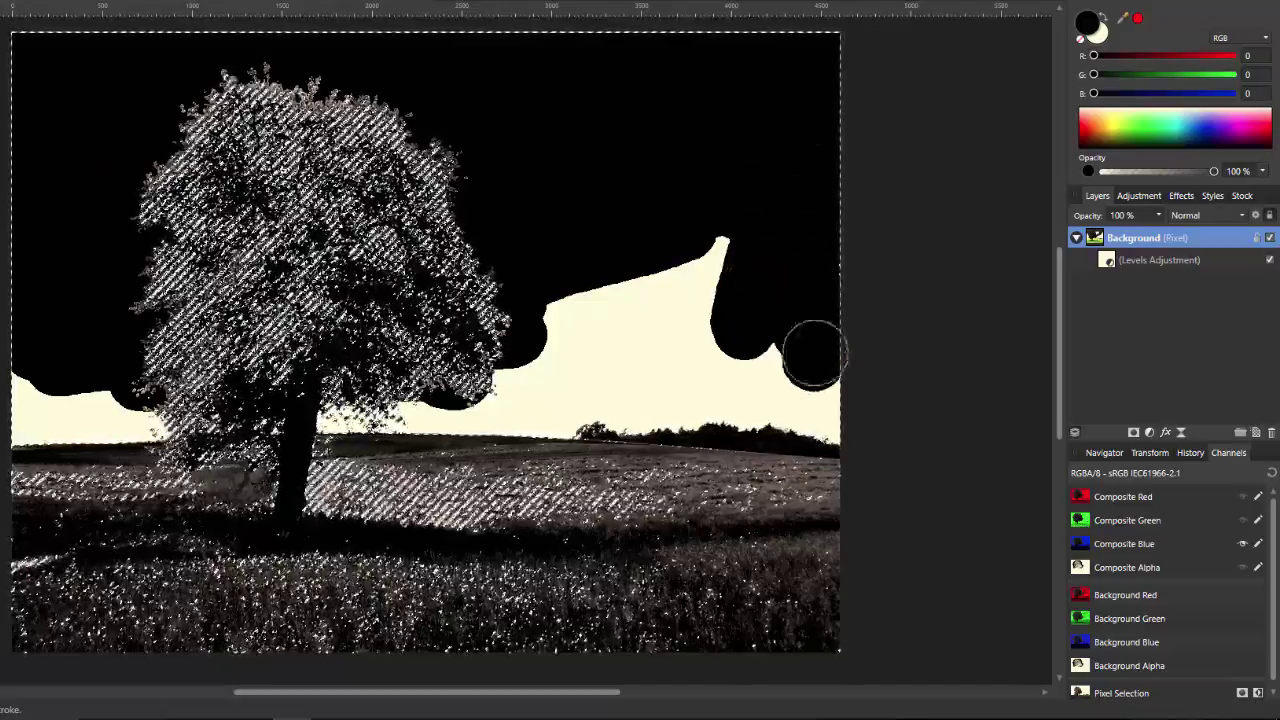
pyautogui.moveTo(815, 355)
pyautogui.mouseDown()
pyautogui.moveTo(790, 330)
pyautogui.moveTo(674, 301)
pyautogui.moveTo(664, 271)
pyautogui.moveTo(621, 359)
pyautogui.moveTo(782, 400)
pyautogui.mouseUp()
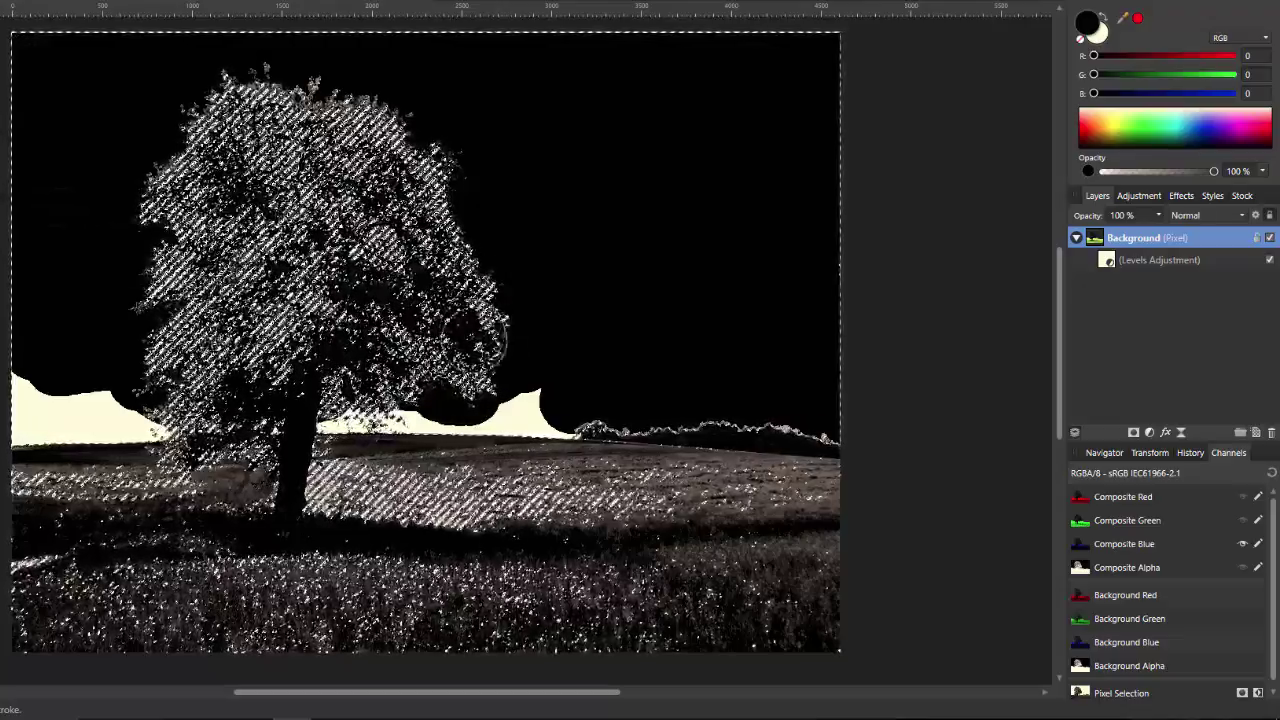
pyautogui.moveTo(490, 275); pyautogui.dragTo(428, 288)
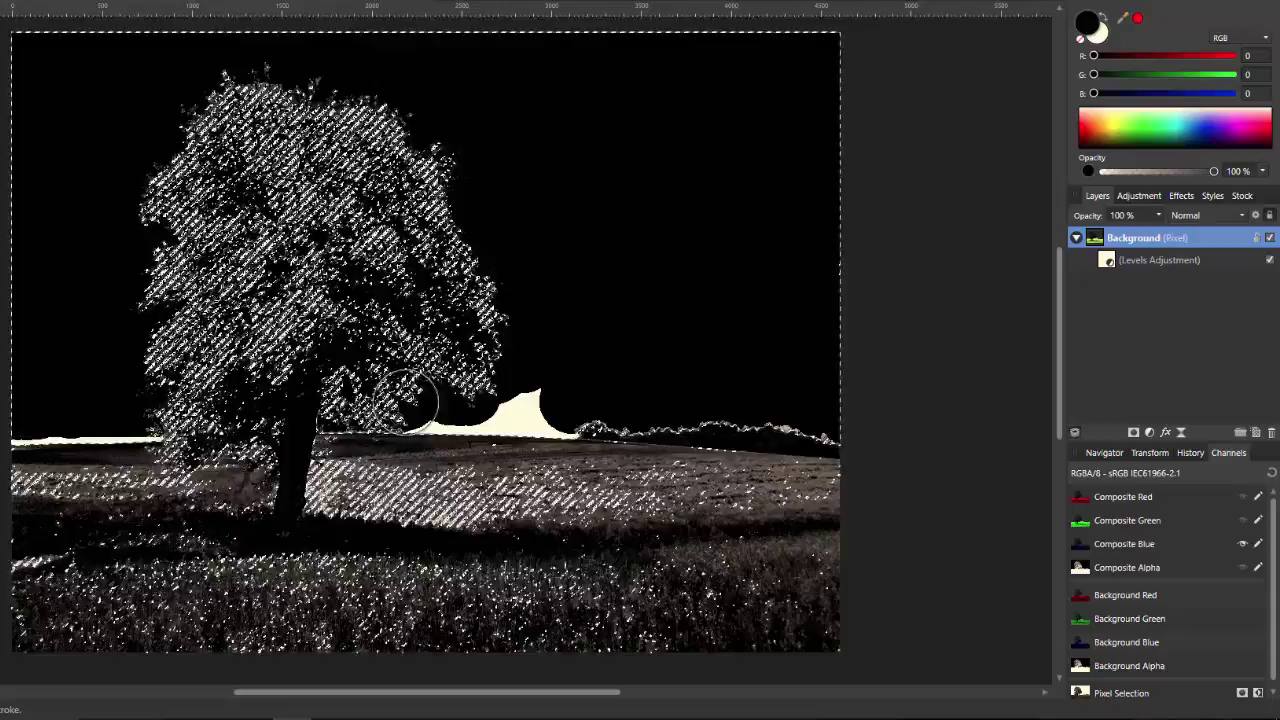
pyautogui.moveTo(406, 400); pyautogui.dragTo(431, 402)
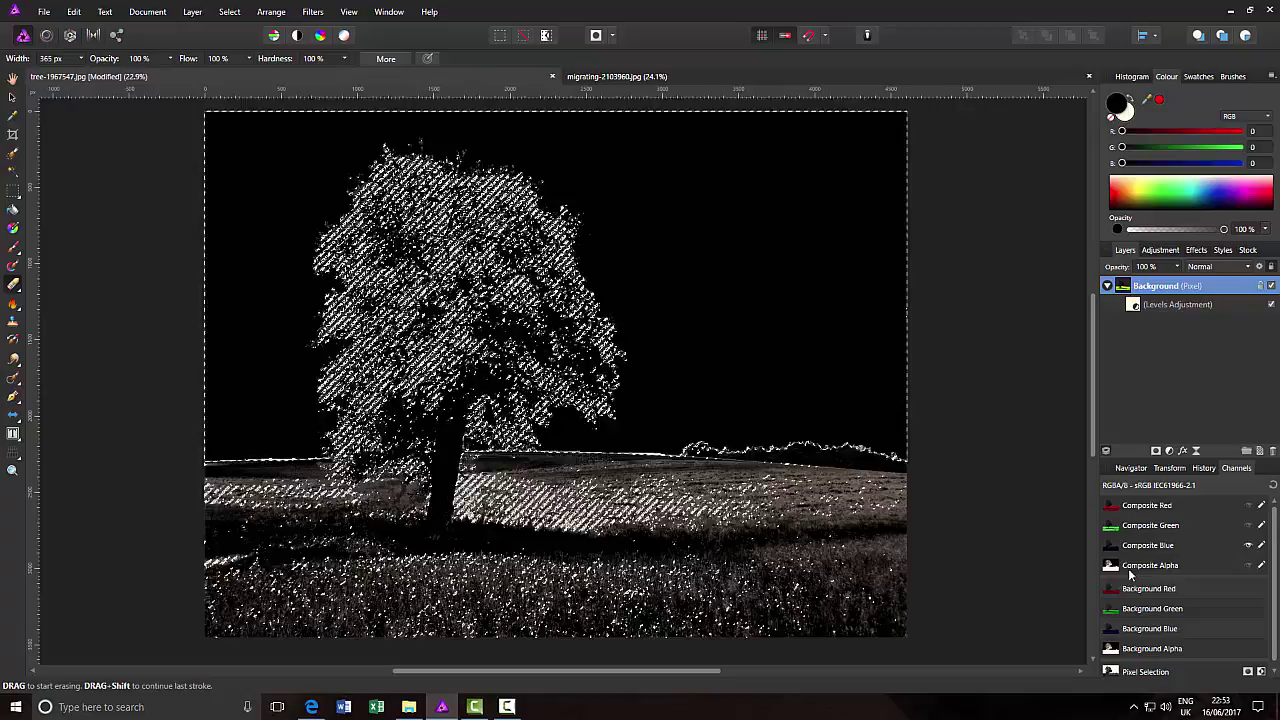
# - Deselect everything with Select > Deselect, then undo a stray eraser dab by the trunk
pyautogui.moveTo(1120, 588); pyautogui.dragTo(1110, 570)
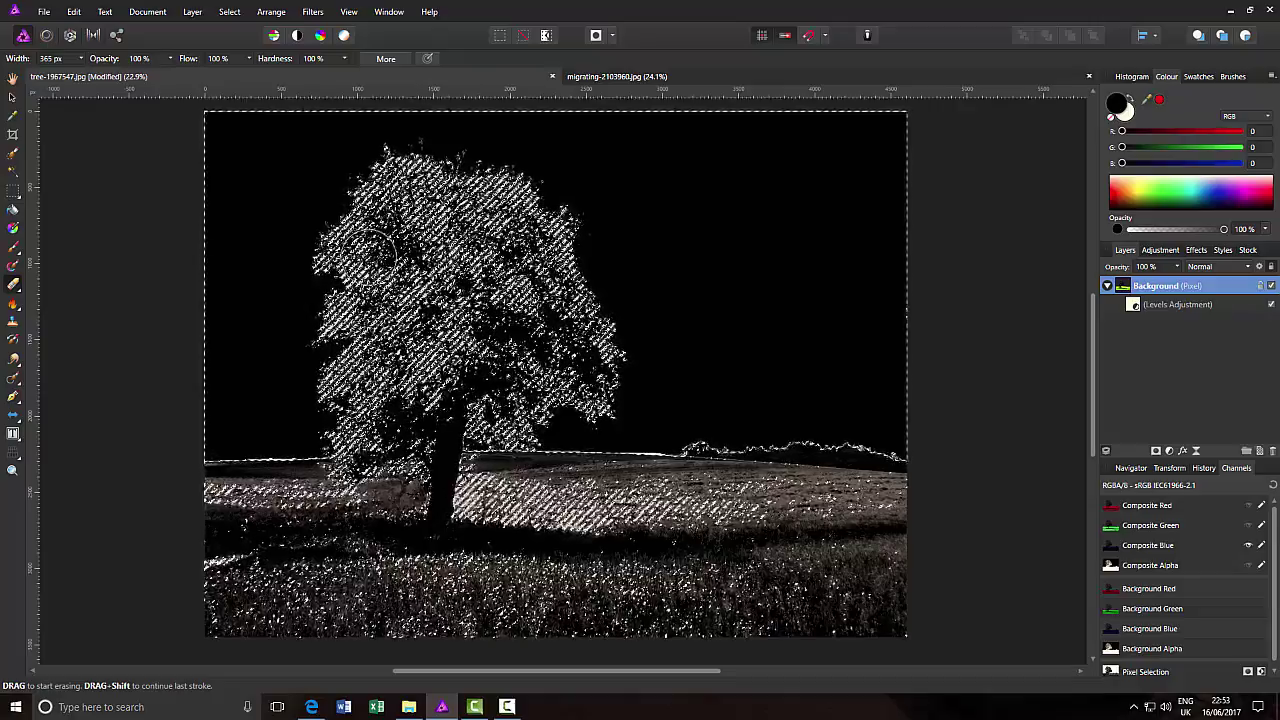
pyautogui.click(230, 12)
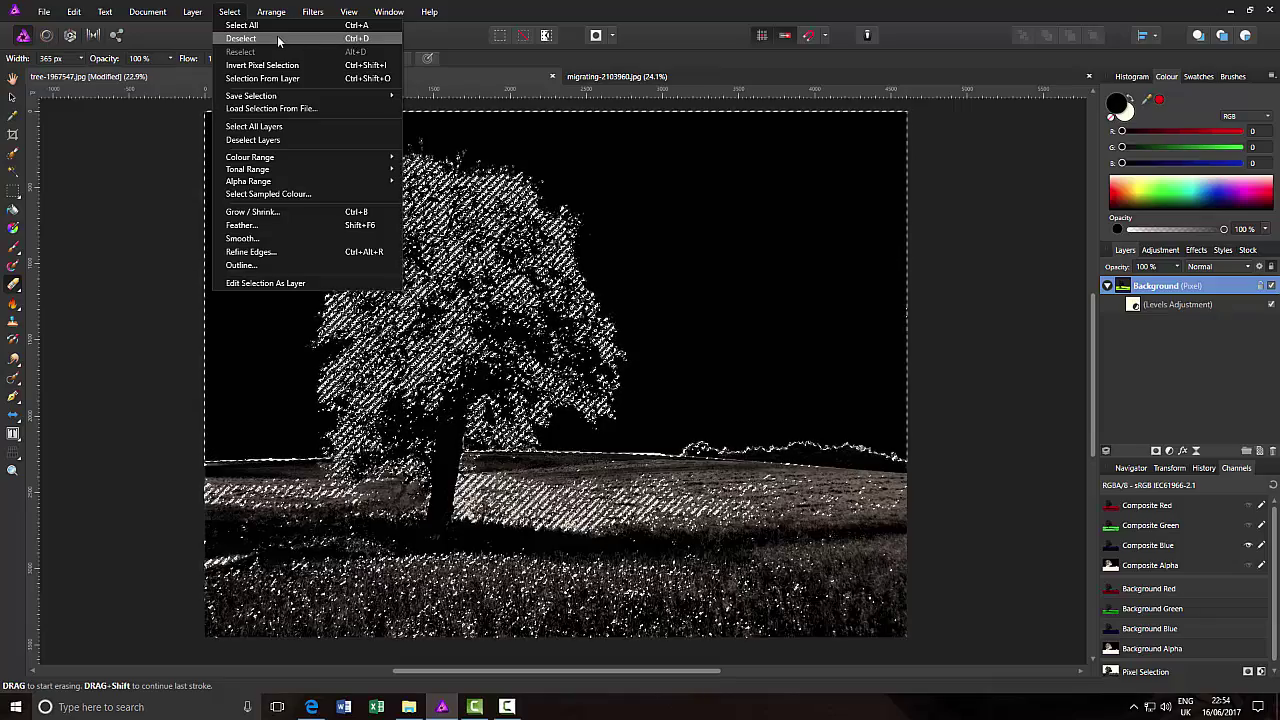
pyautogui.click(268, 40)
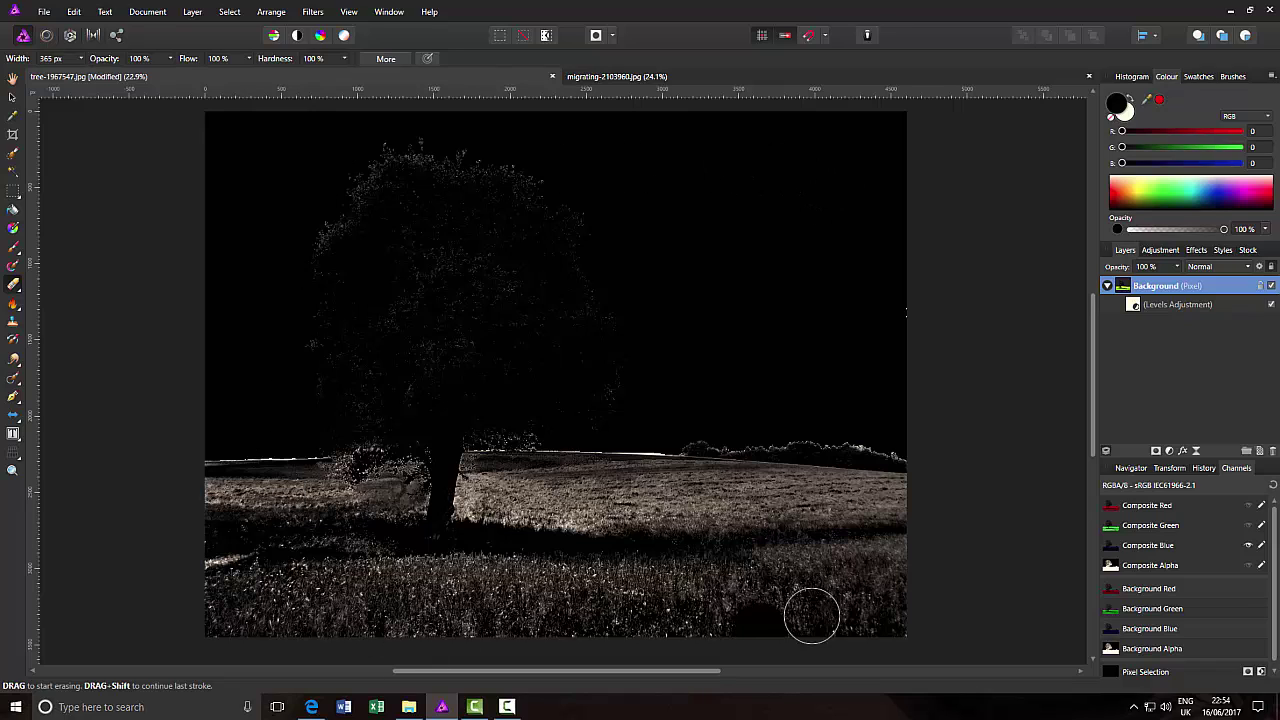
pyautogui.click(474, 524)
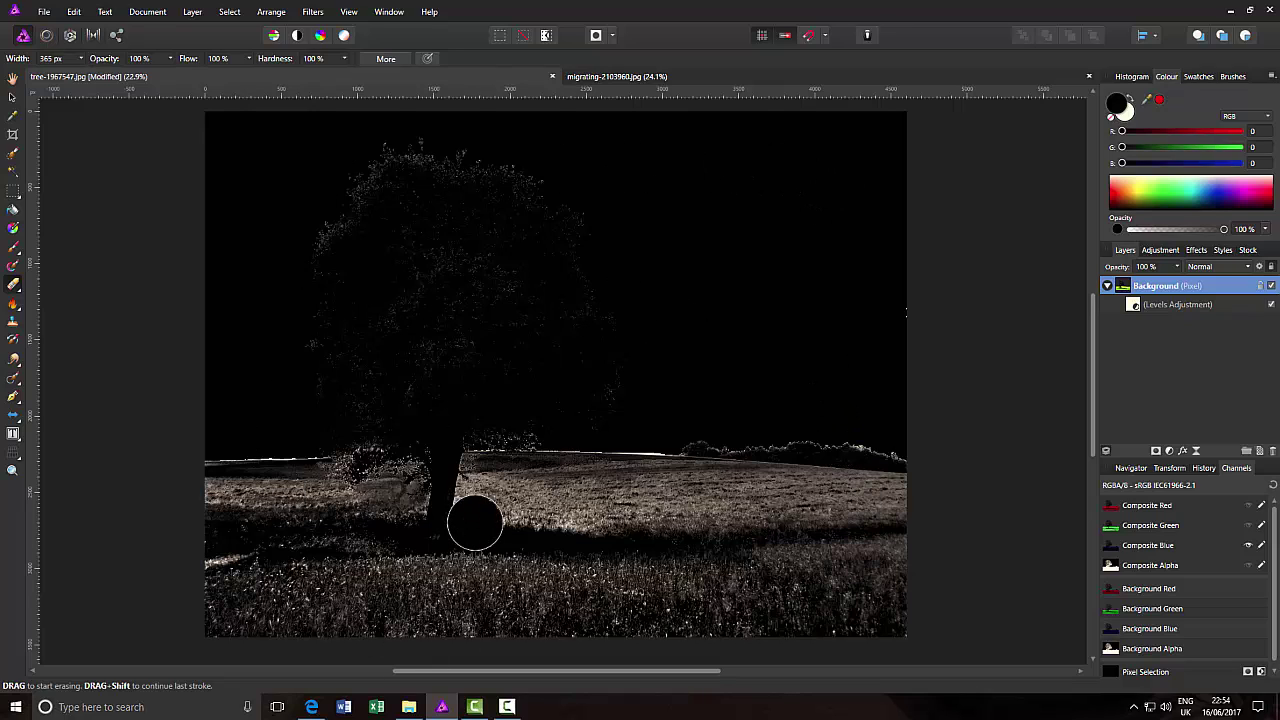
pyautogui.hotkey('ctrl', 'z')
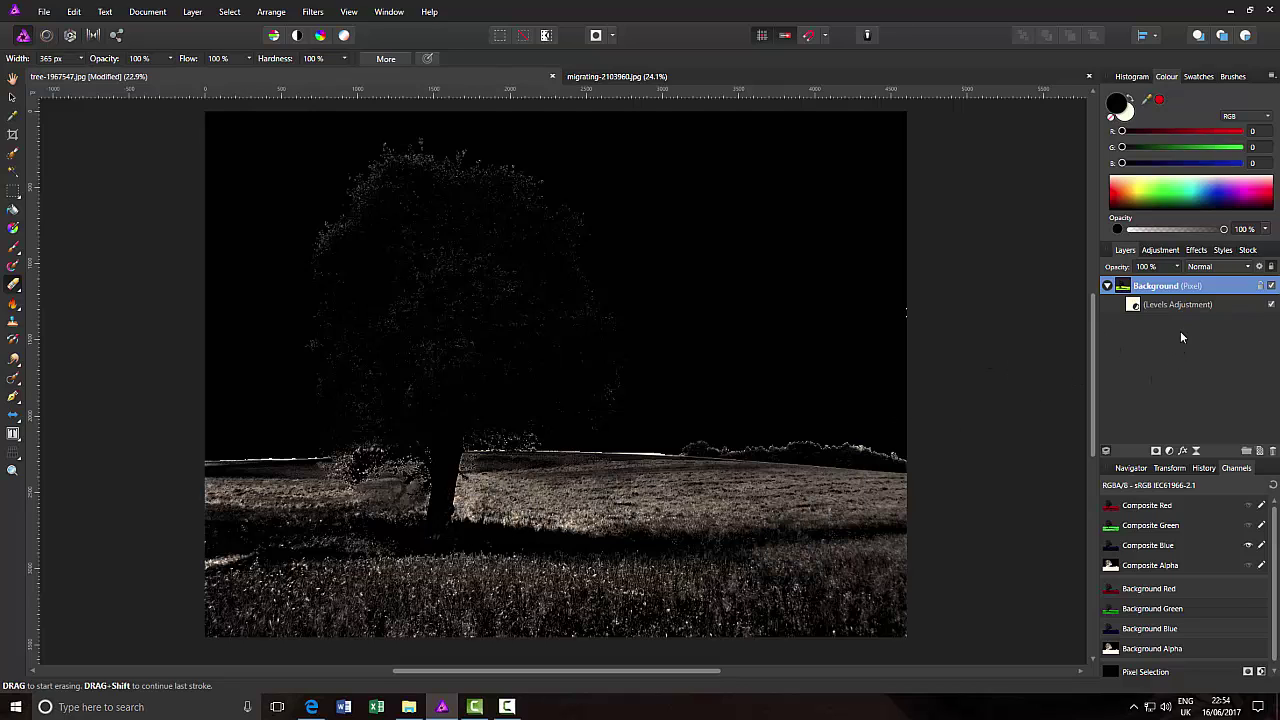
# - Delete the Levels Adjustment layer
pyautogui.click(1133, 305)
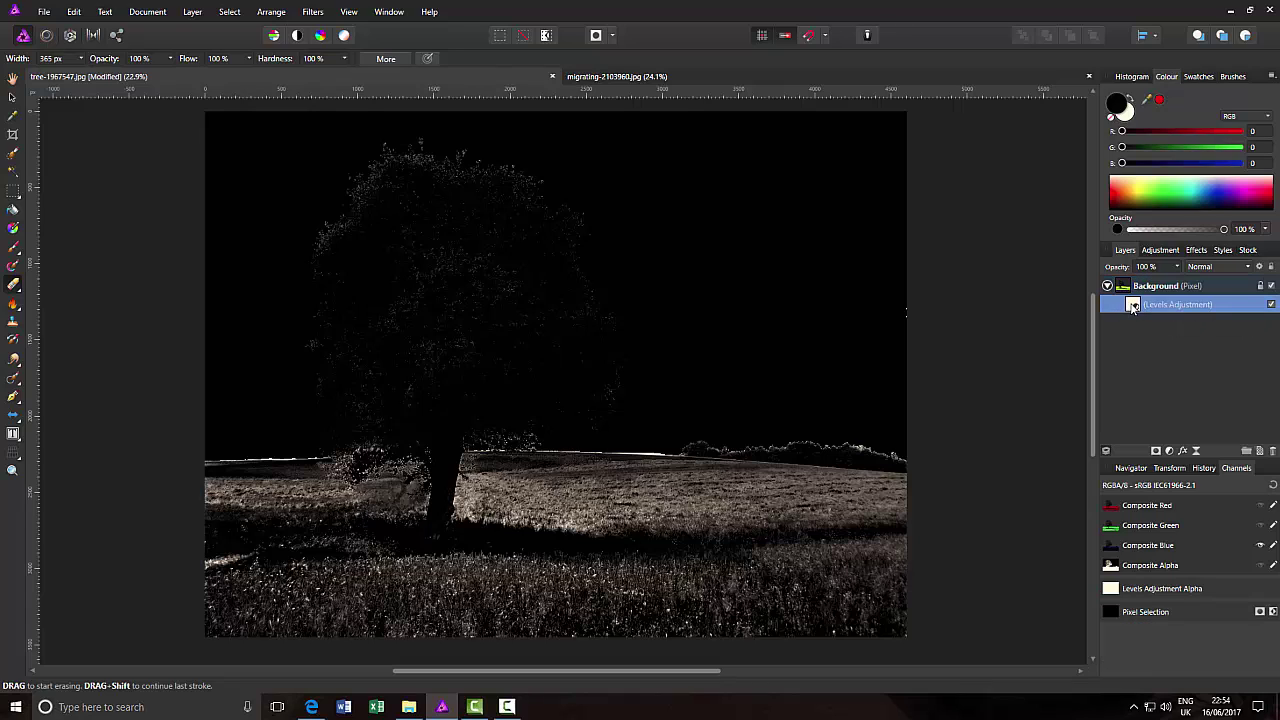
pyautogui.rightClick(1134, 306)
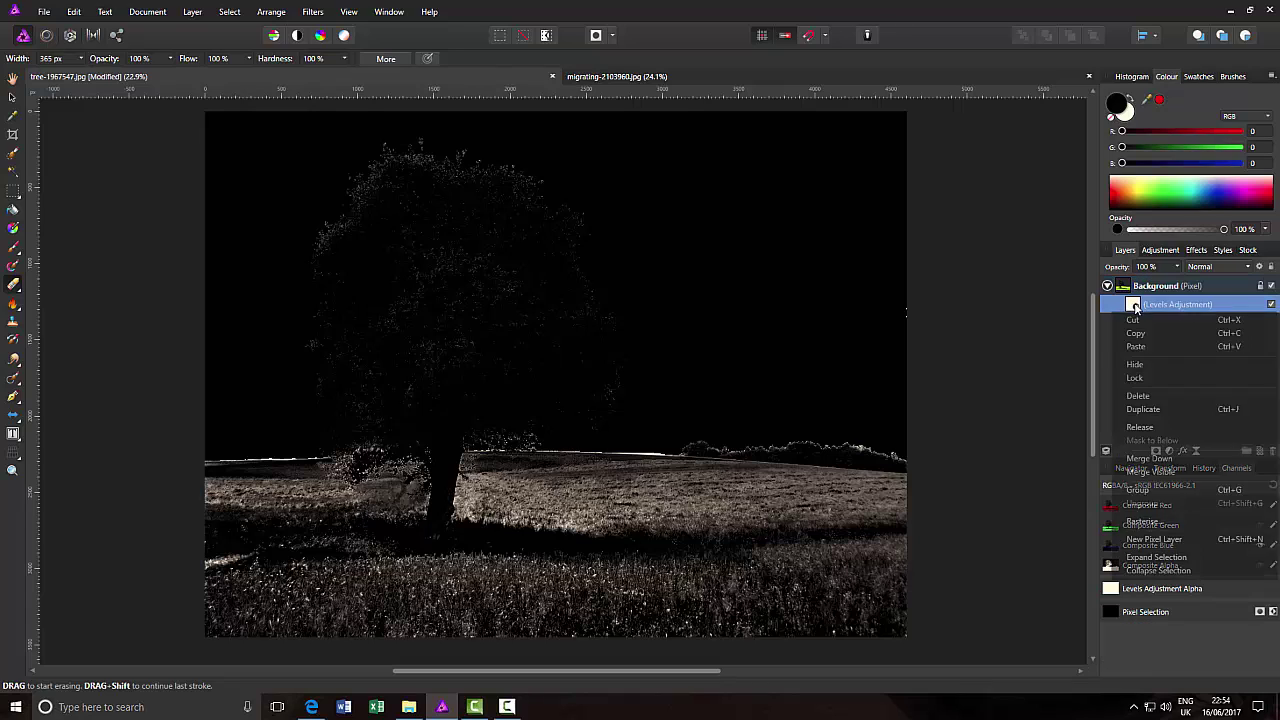
pyautogui.click(1137, 397)
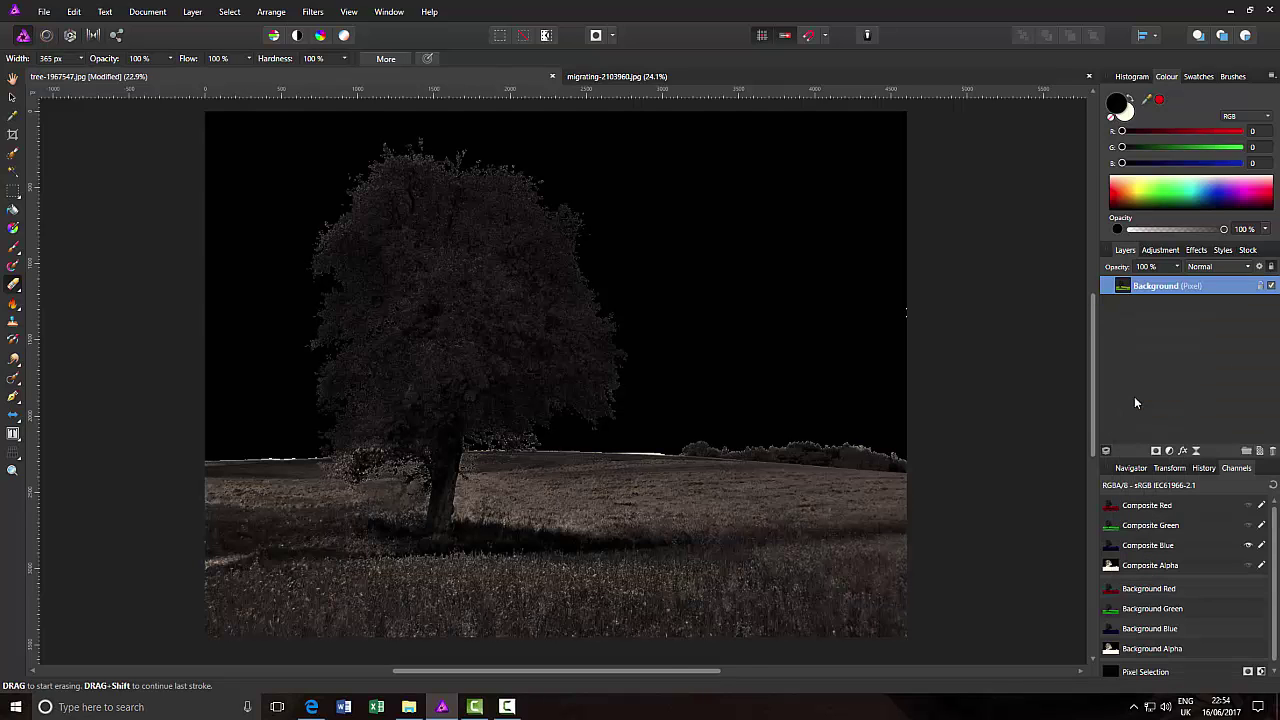
# - Turn the Composite Red and Composite Alpha channels back on, restoring full colour
pyautogui.click(1248, 506)
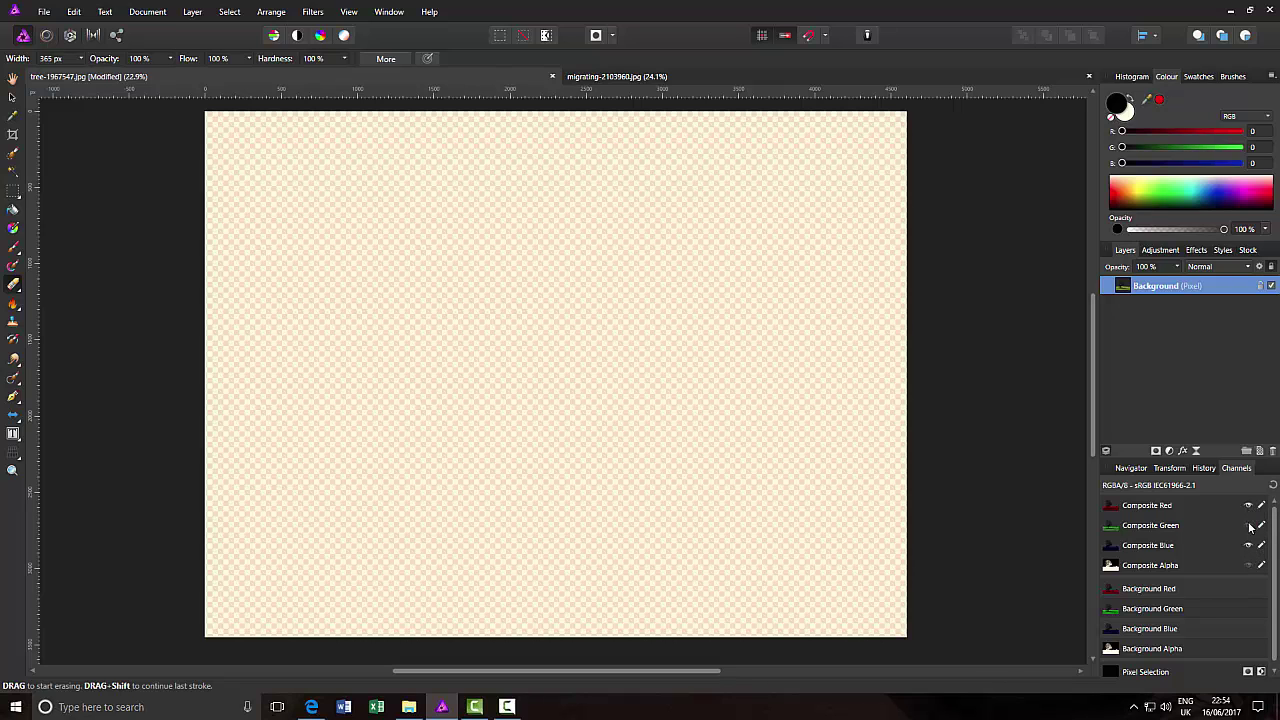
pyautogui.click(1248, 566)
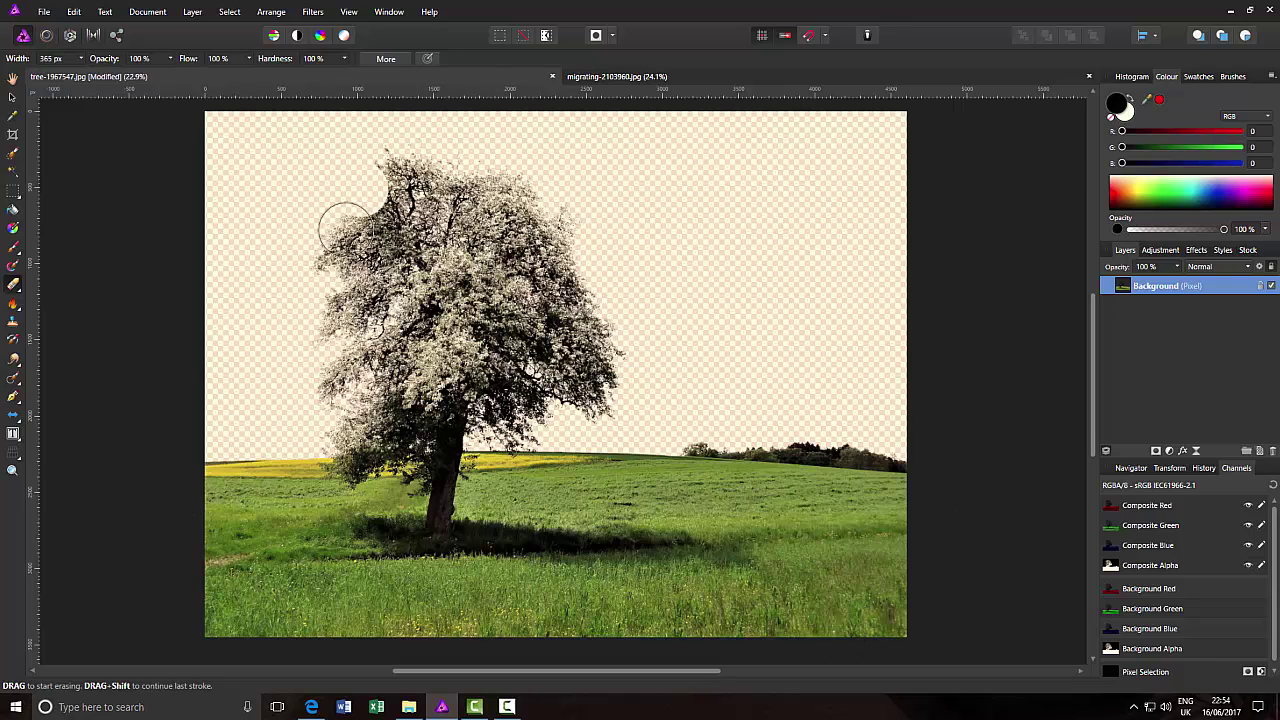
pyautogui.click(331, 512)
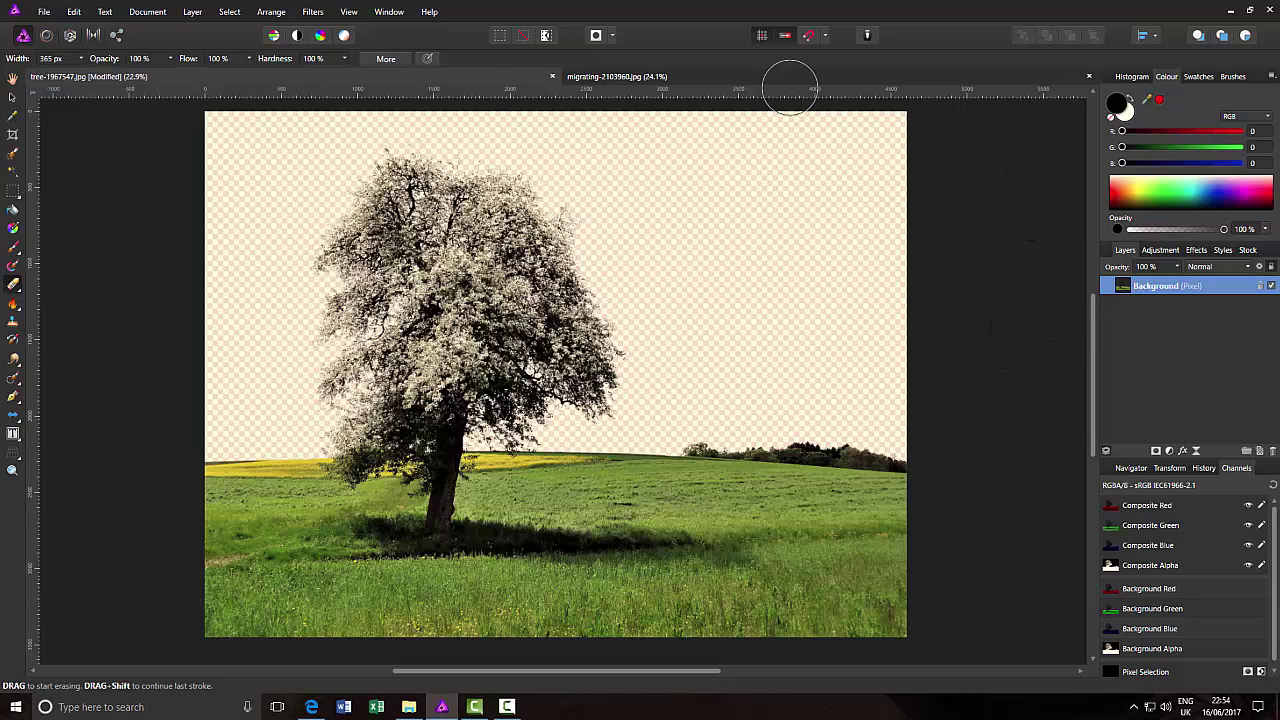
# - Select all of the sunset sky image and copy it
pyautogui.click(691, 76)
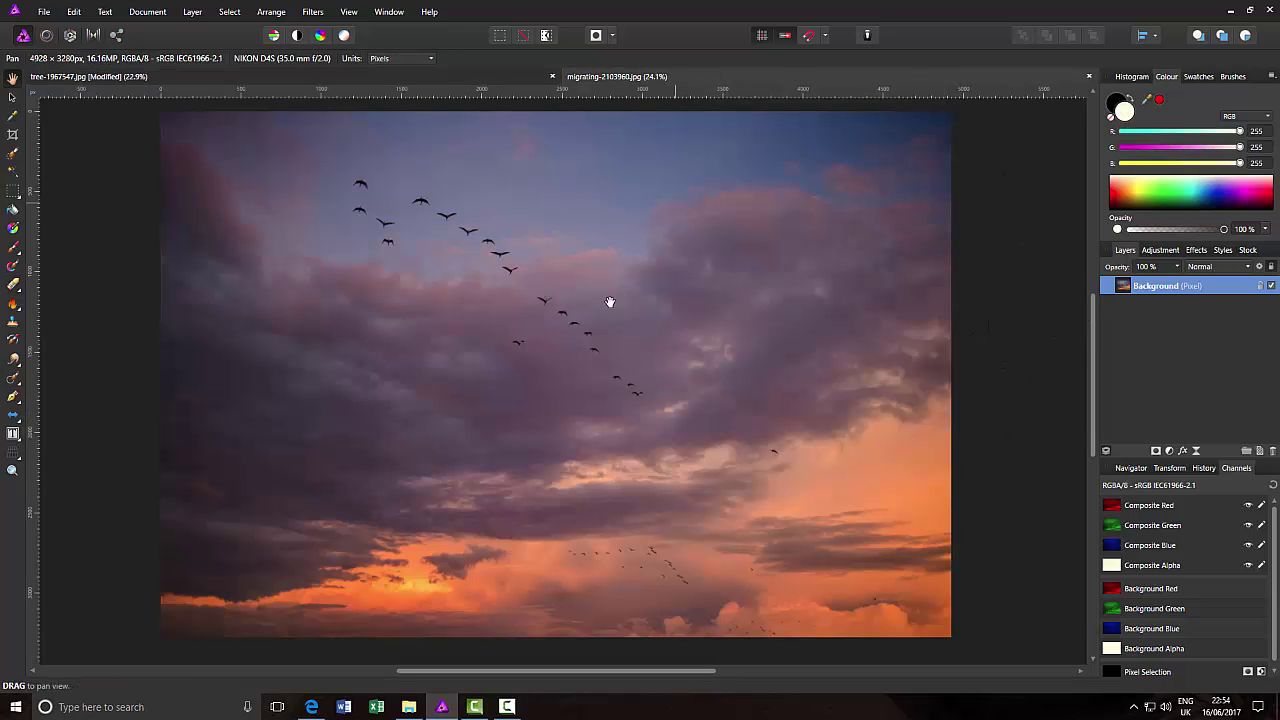
pyautogui.click(232, 15)
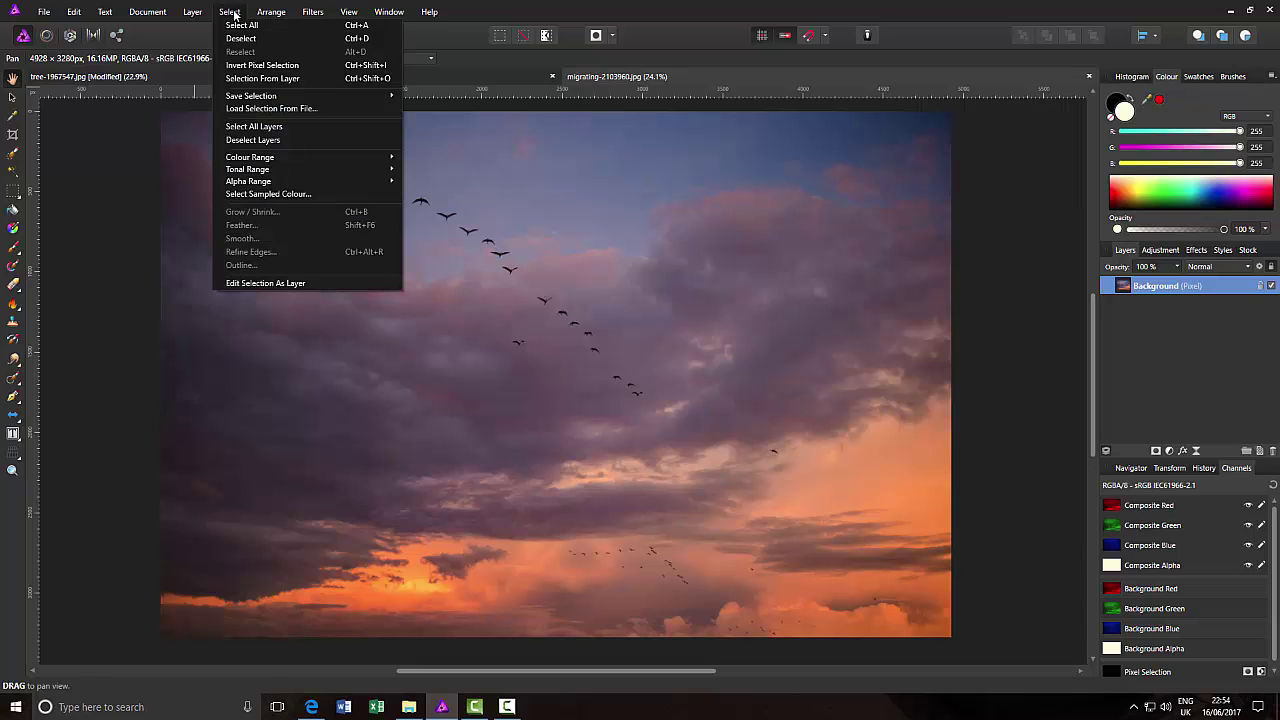
pyautogui.click(232, 31)
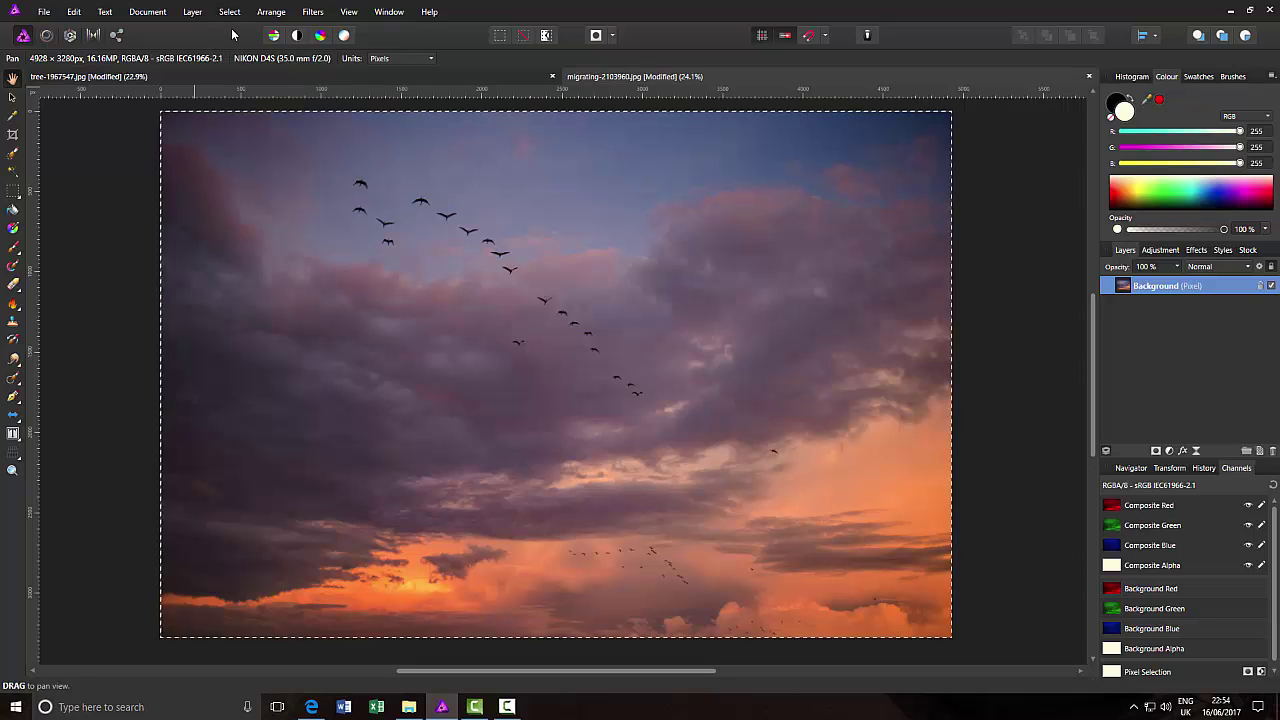
pyautogui.click(74, 11)
pyautogui.click(84, 56)
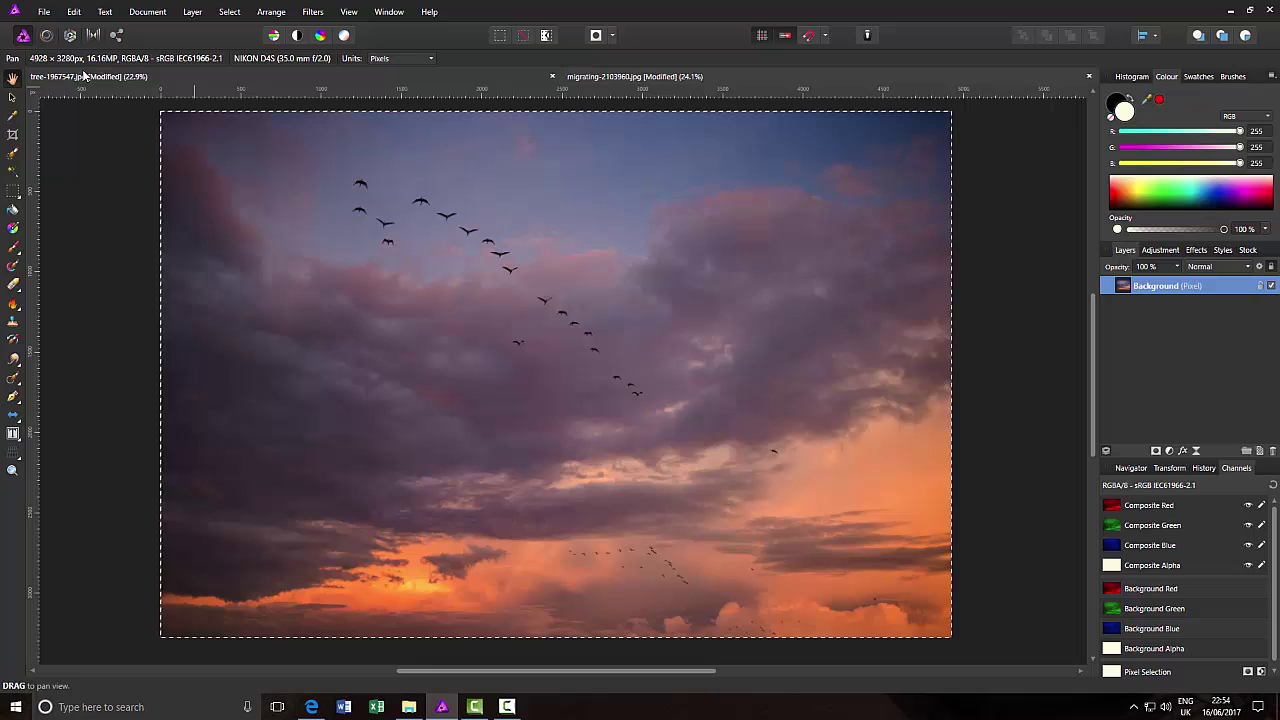
# - Paste the sky into the tree image and move its layer beneath the tree layer
pyautogui.click(90, 76)
pyautogui.press('e')
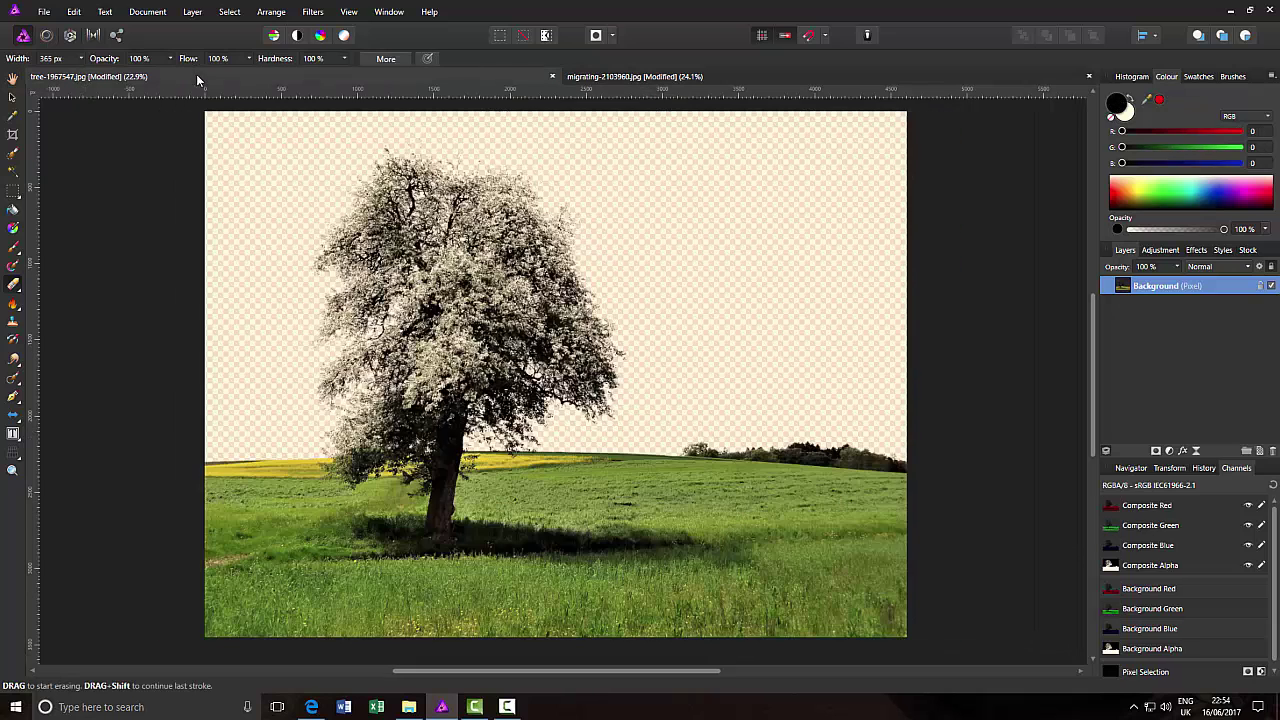
pyautogui.click(74, 11)
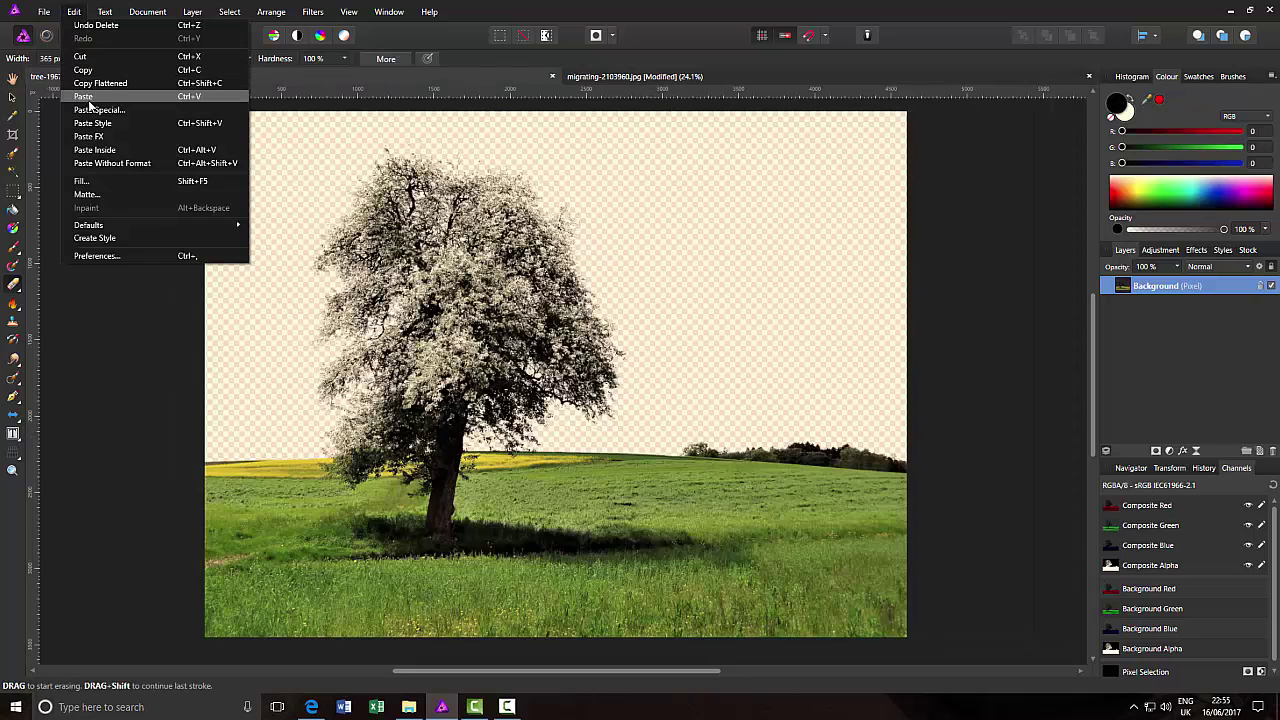
pyautogui.click(85, 96)
pyautogui.click(768, 177)
pyautogui.hotkey('ctrl', 'z')
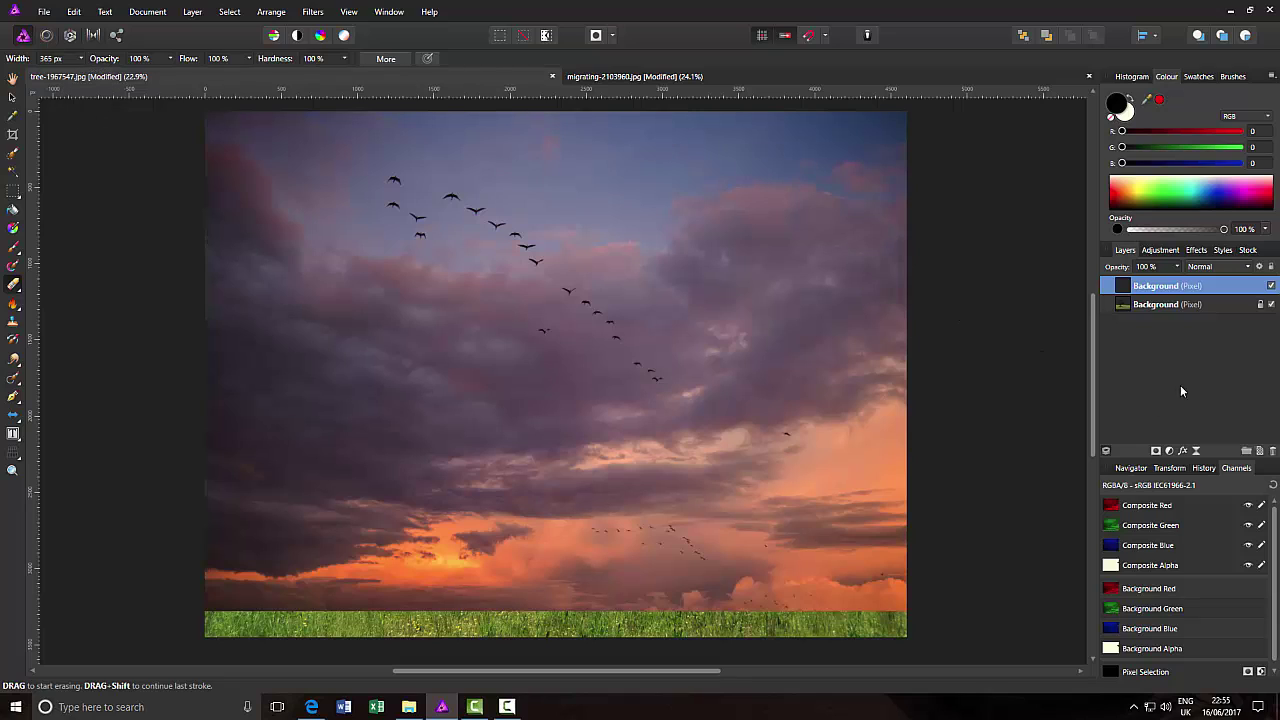
pyautogui.doubleClick(1161, 290)
pyautogui.moveTo(1161, 288); pyautogui.dragTo(1156, 329)
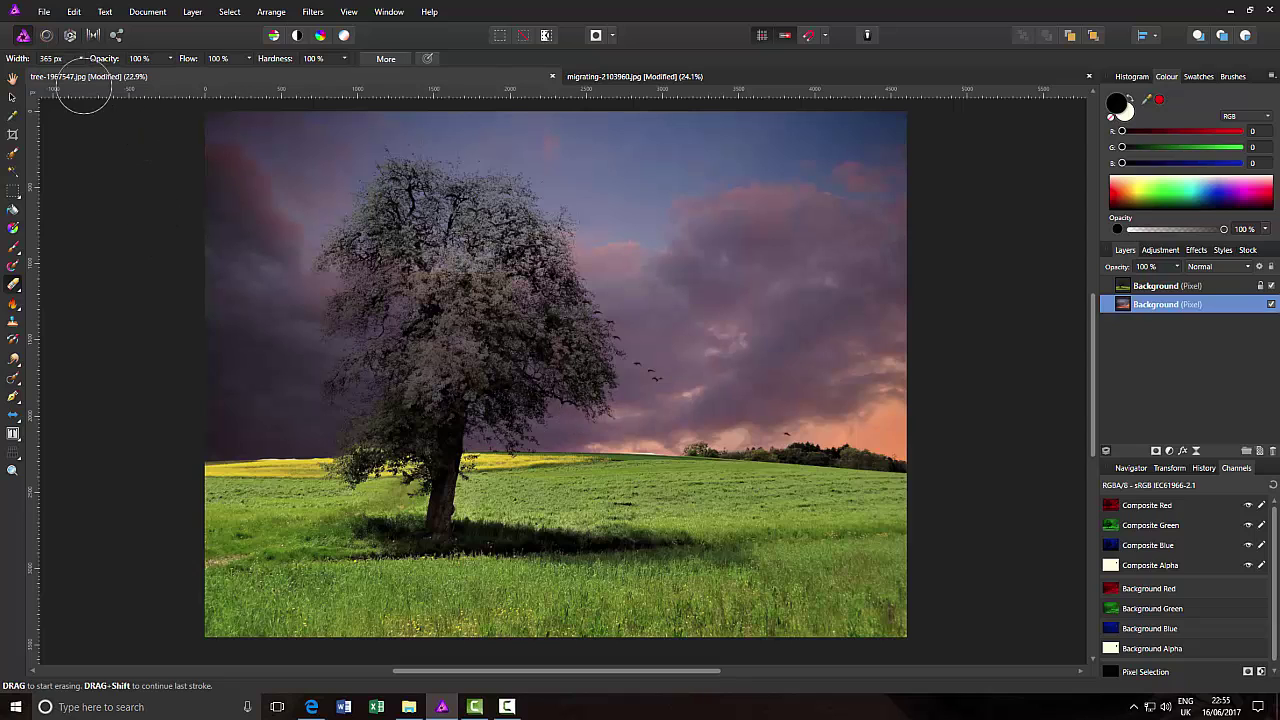
# - Shift the sky layer up and left so the bird flock passes the tree crown's right side
pyautogui.click(12, 78)
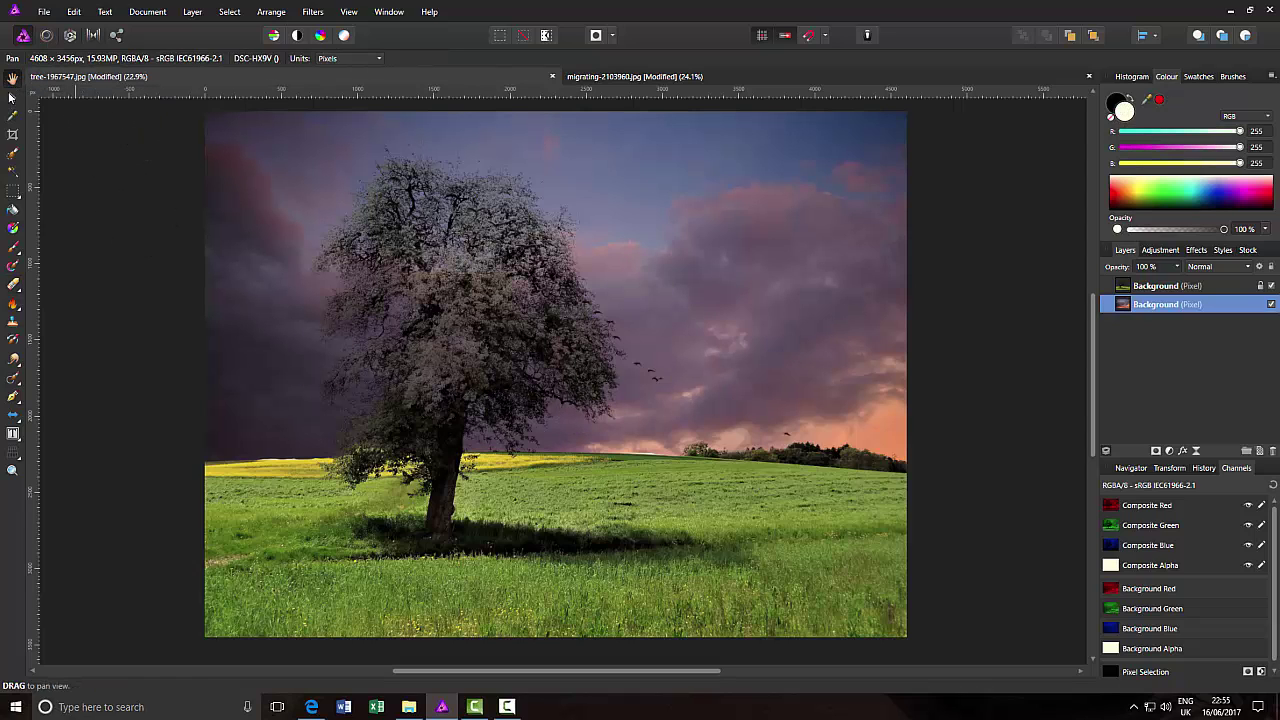
pyautogui.click(12, 97)
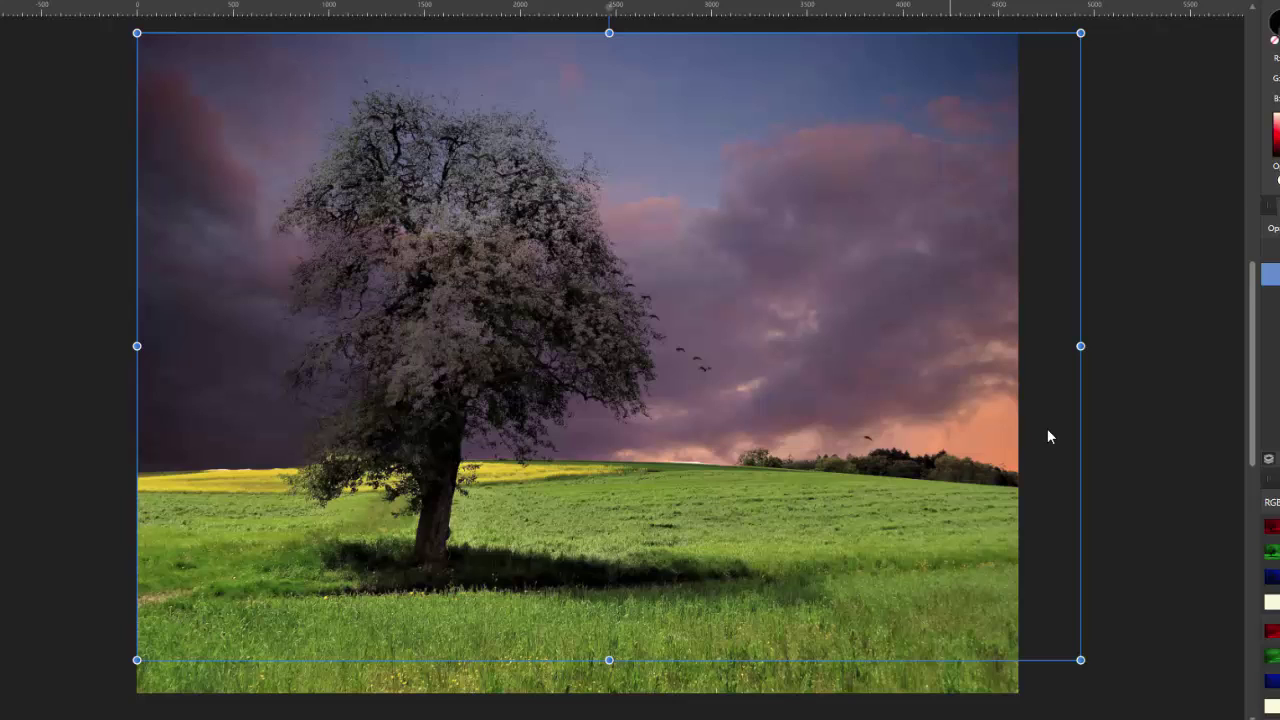
pyautogui.moveTo(799, 489); pyautogui.dragTo(789, 458)
pyautogui.click(1196, 433)
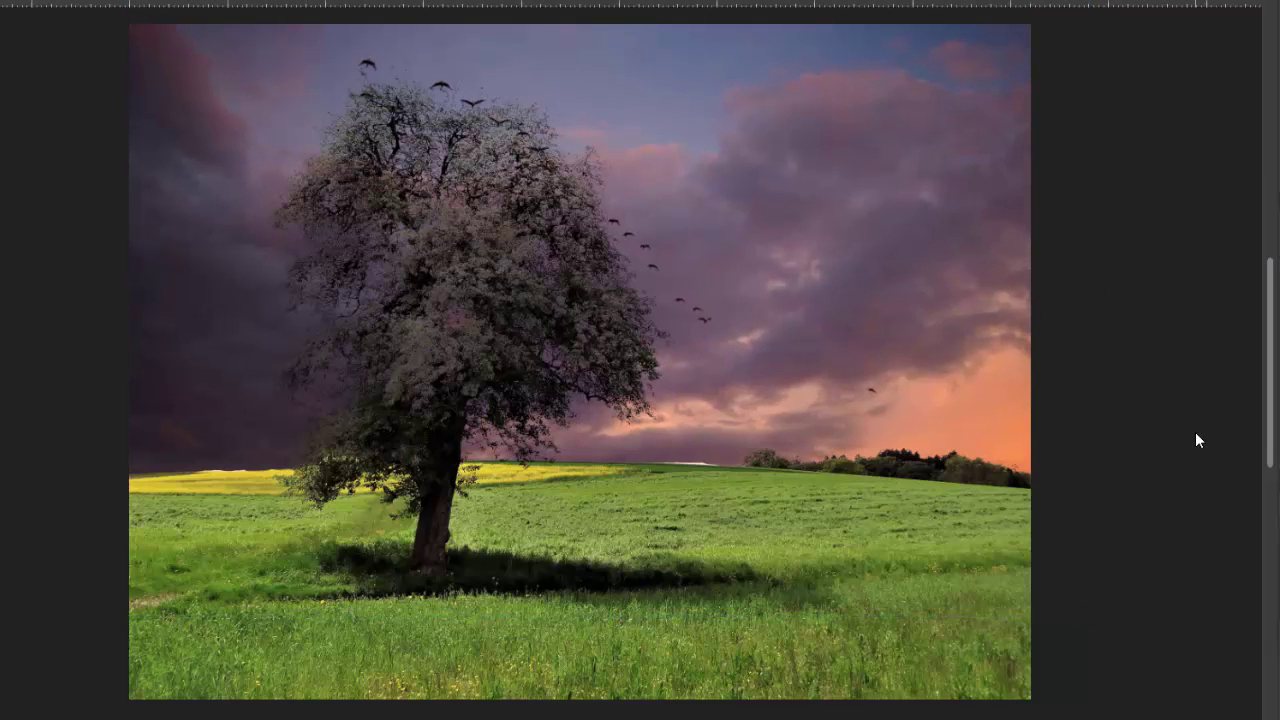